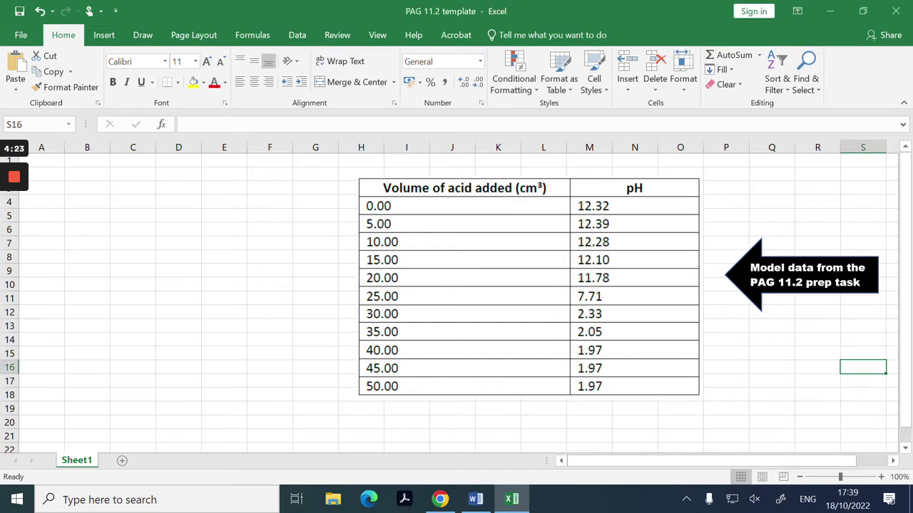
Enter the acid volumes 0.00, 5.00, 10.00 and 15.00 in cells B2 to B5.
{"action": "left_click", "coordinate": [87, 174]}
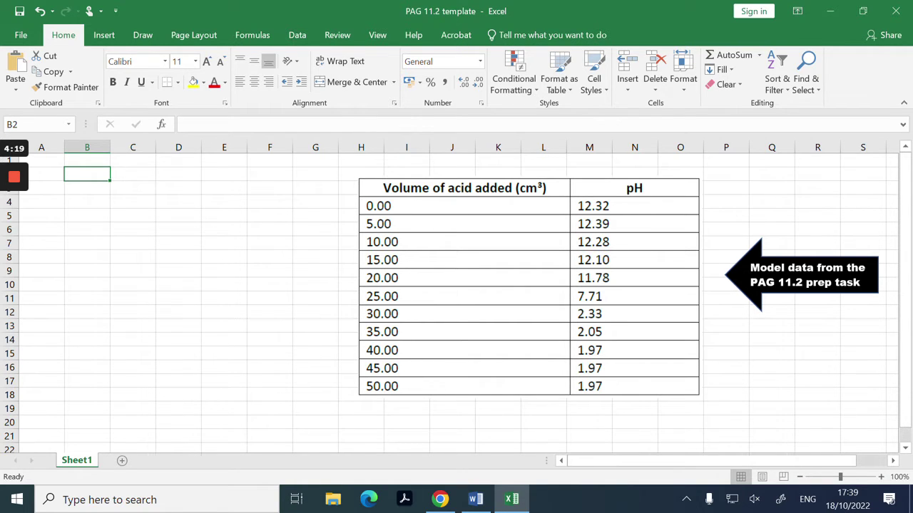
{"action": "type", "text": "0.00"}
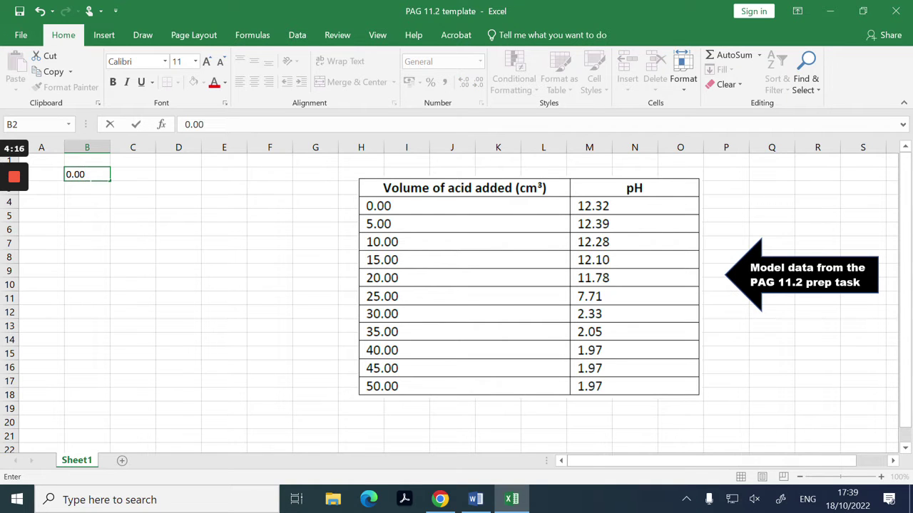
{"action": "key", "text": "Return"}
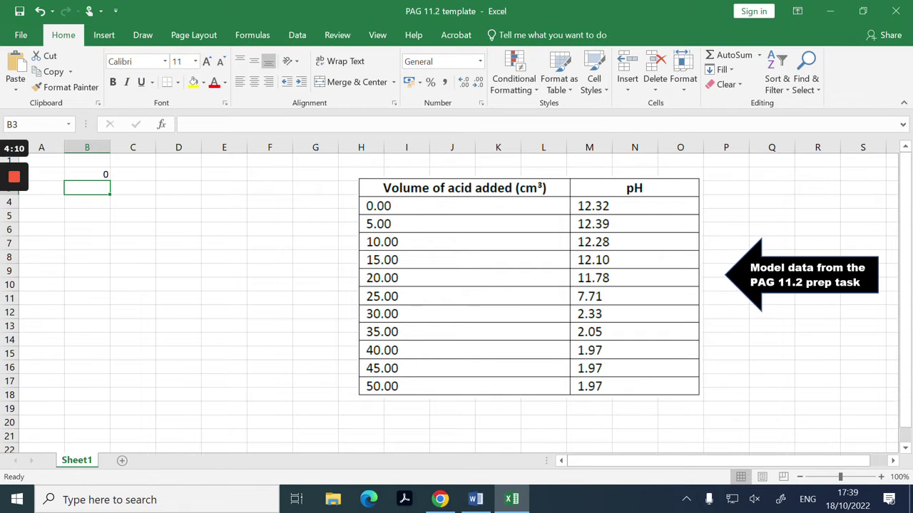
{"action": "type", "text": "5.00"}
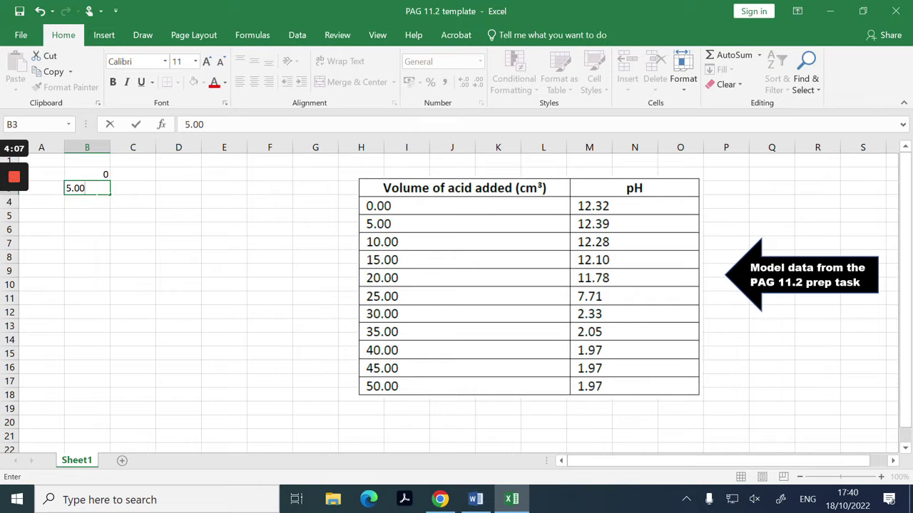
{"action": "key", "text": "Return"}
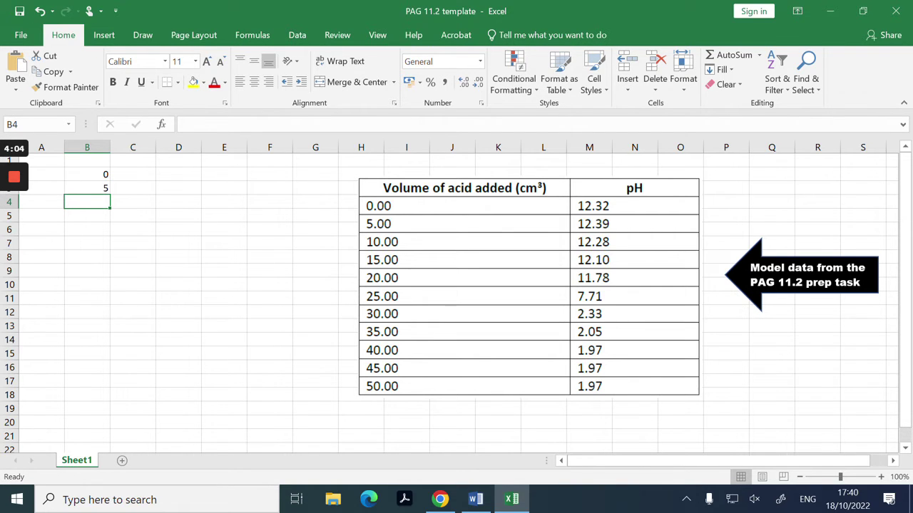
{"action": "type", "text": "10.00"}
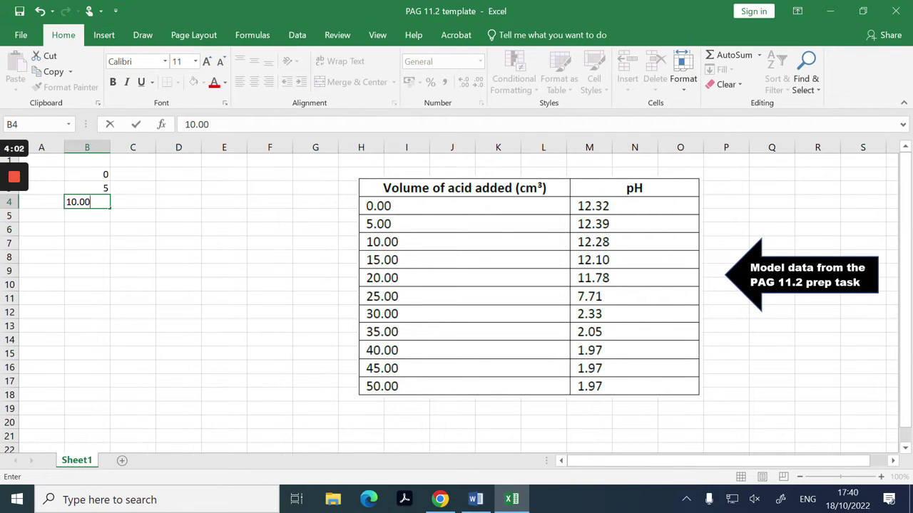
{"action": "key", "text": "Return"}
{"action": "type", "text": "15.00"}
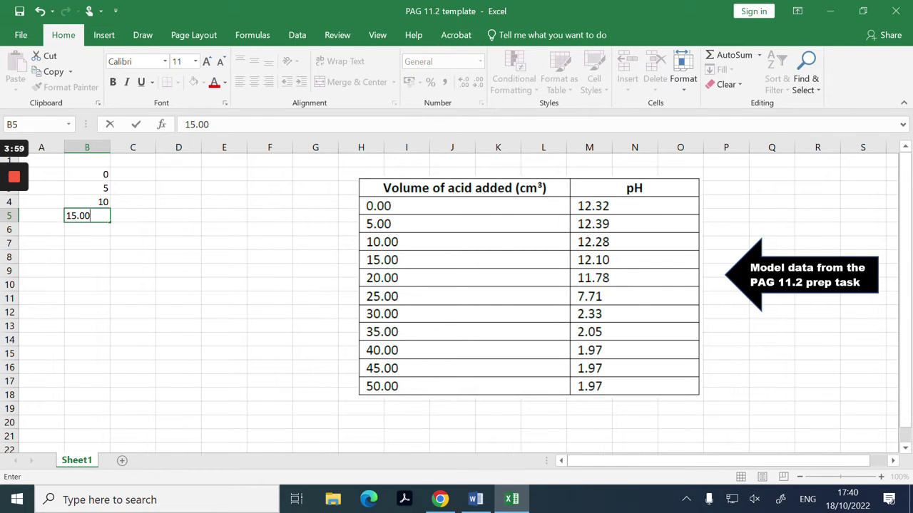
{"action": "key", "text": "Return"}
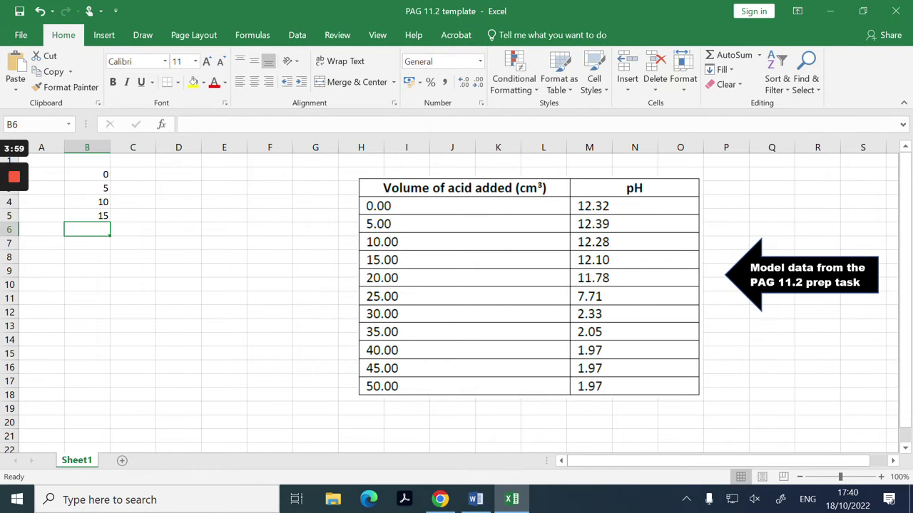
Continue the acid volume column with 20.00, 25.00, 30.00 and 35.00 in cells B6 to B9.
{"action": "type", "text": "20.00"}
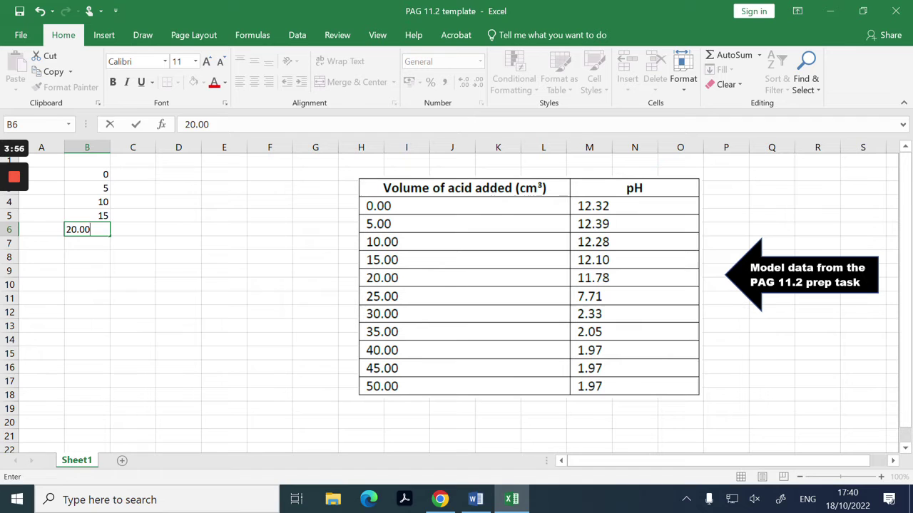
{"action": "key", "text": "Return"}
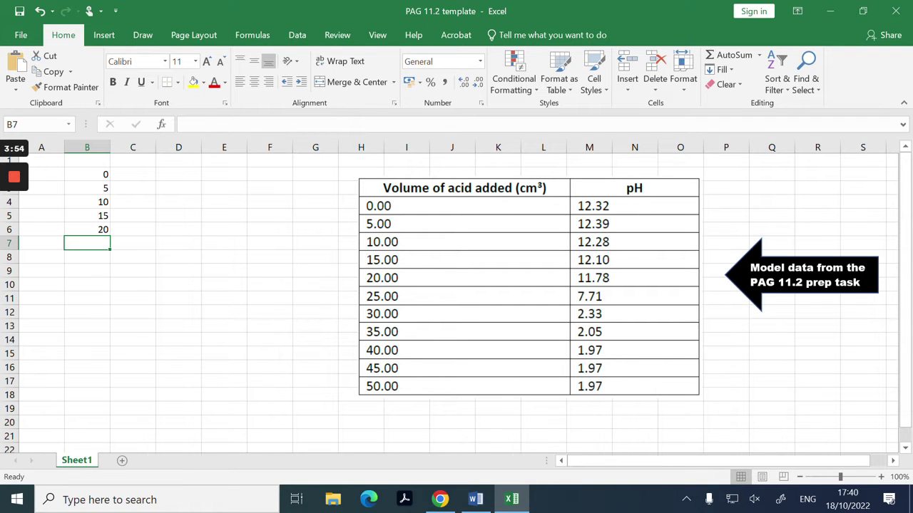
{"action": "type", "text": "25.0"}
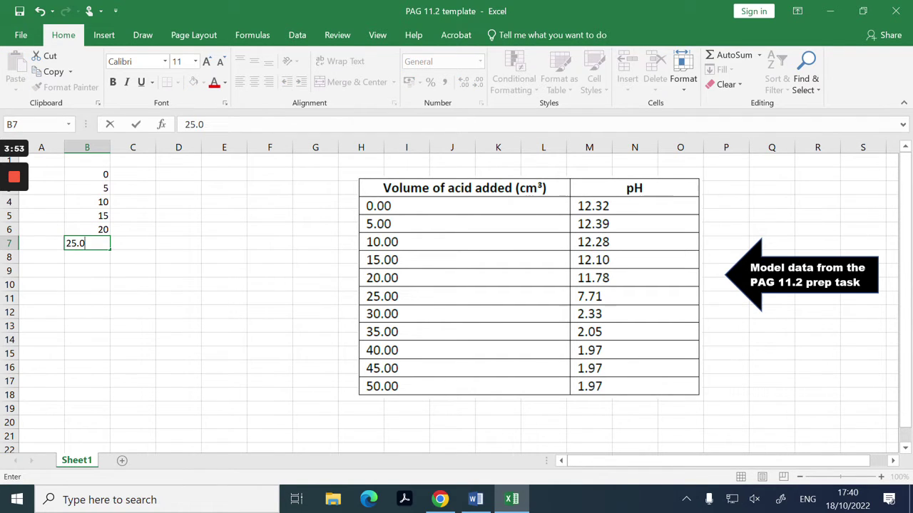
{"action": "type", "text": "0"}
{"action": "key", "text": "Return"}
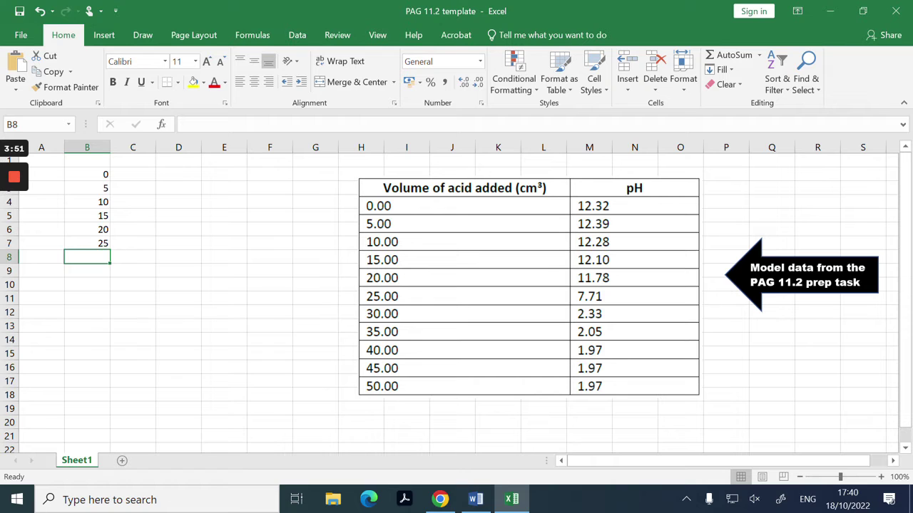
{"action": "type", "text": "30.00"}
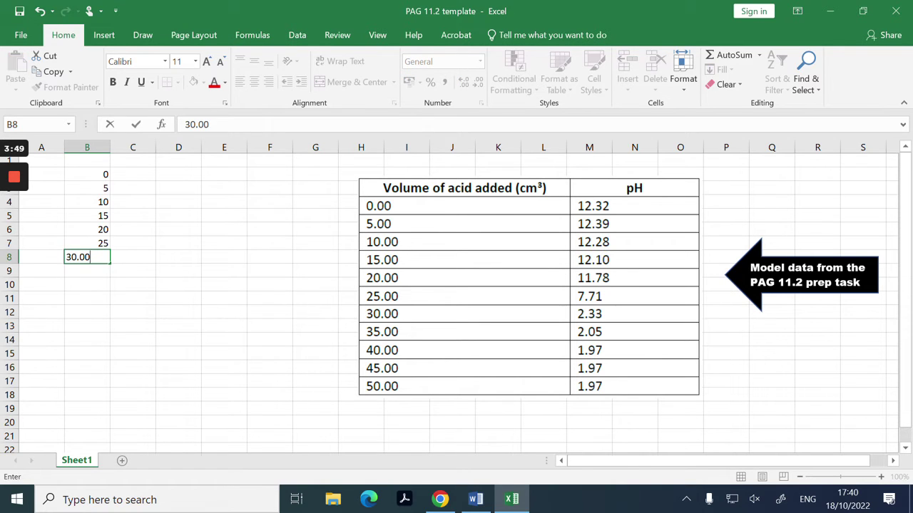
{"action": "key", "text": "Return"}
{"action": "type", "text": "35"}
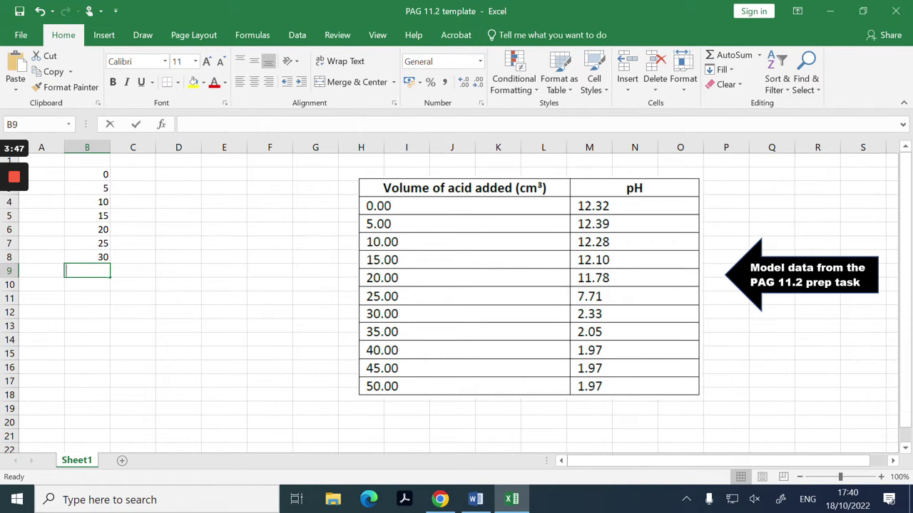
{"action": "type", "text": ".00"}
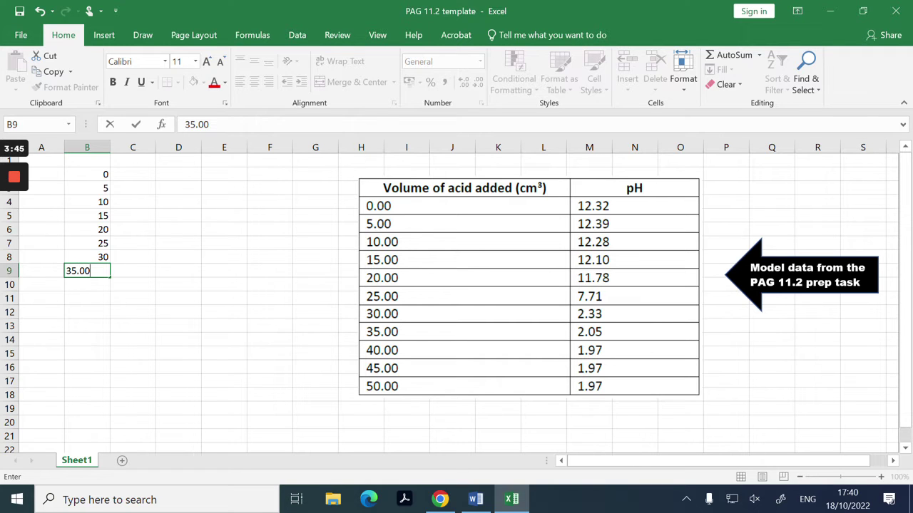
{"action": "key", "text": "Return"}
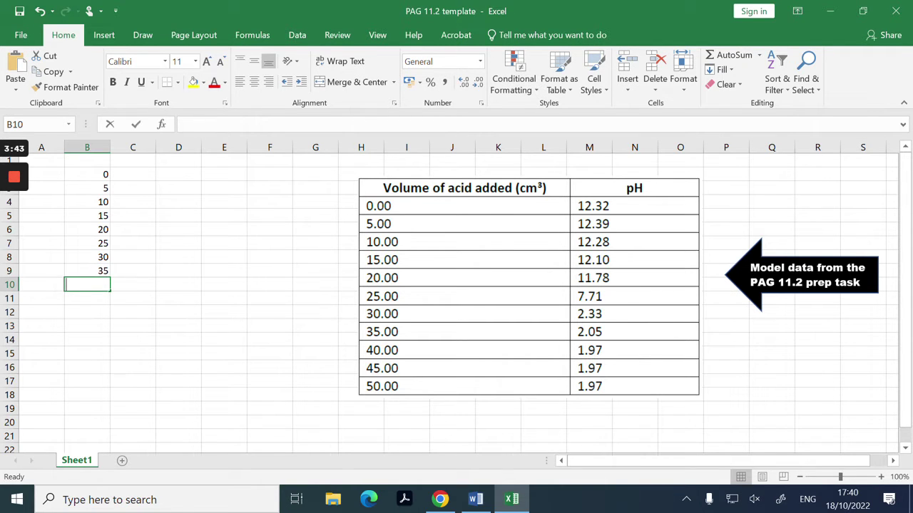
Complete the acid volume column with 40, 45.00 and 50.00 in cells B10 to B12.
{"action": "type", "text": "40"}
{"action": "key", "text": "Return"}
{"action": "type", "text": ".00"}
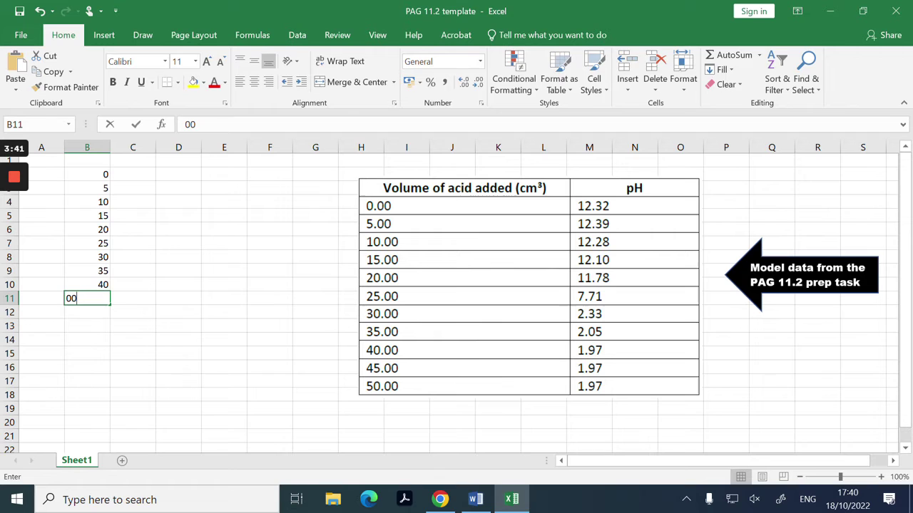
{"action": "key", "text": "Return"}
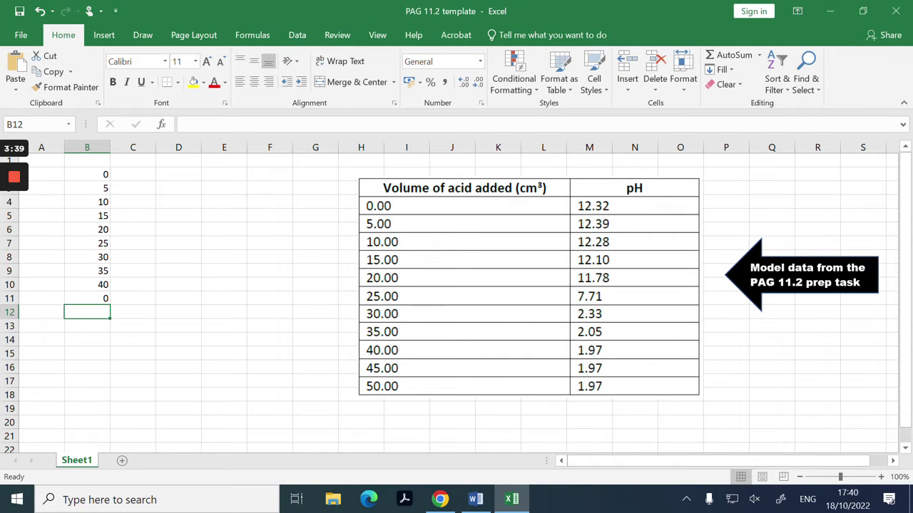
{"action": "left_click", "coordinate": [87, 298]}
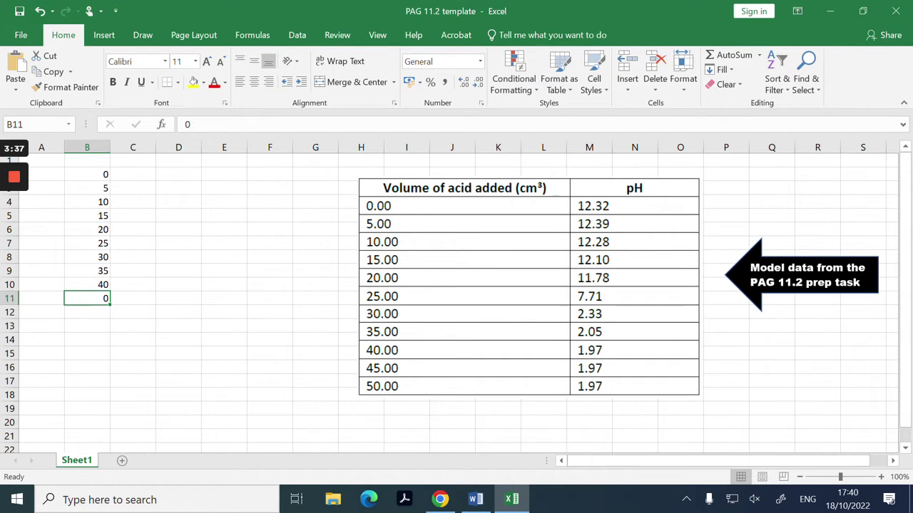
{"action": "type", "text": "45.00"}
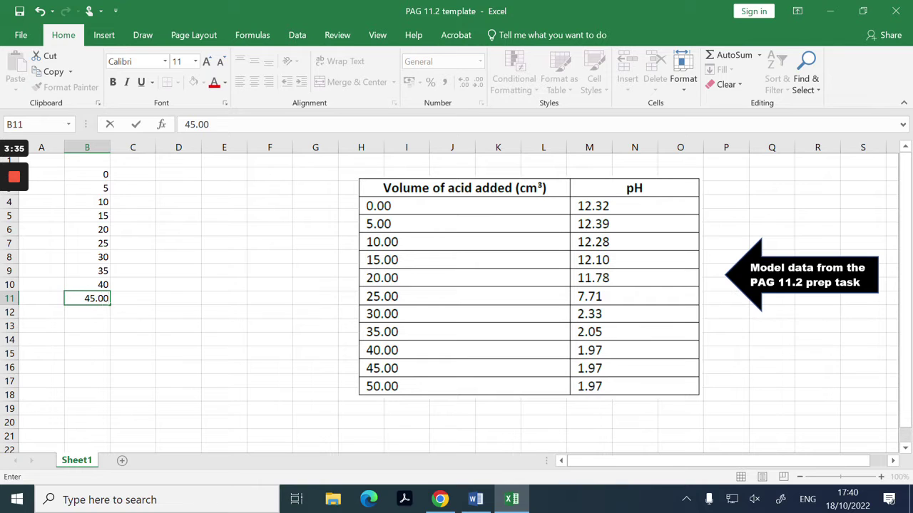
{"action": "key", "text": "Return"}
{"action": "type", "text": "50"}
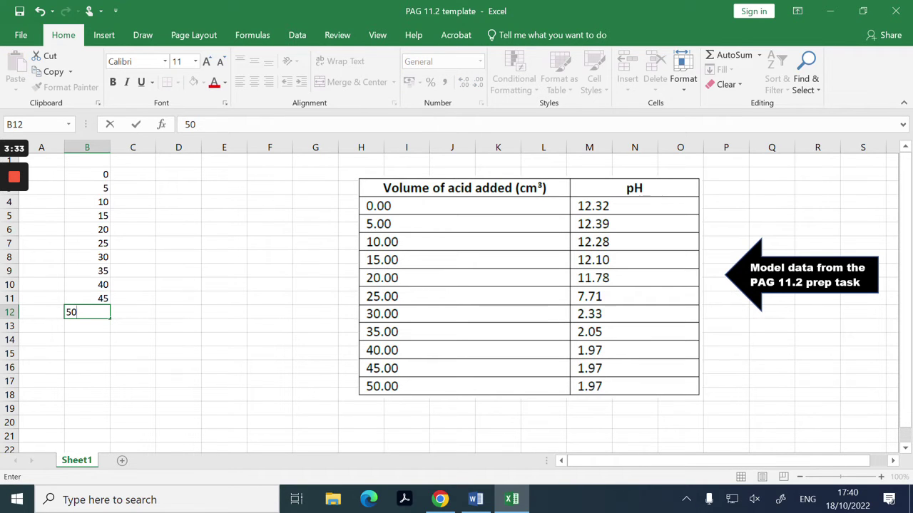
{"action": "type", "text": ".00"}
{"action": "key", "text": "Return"}
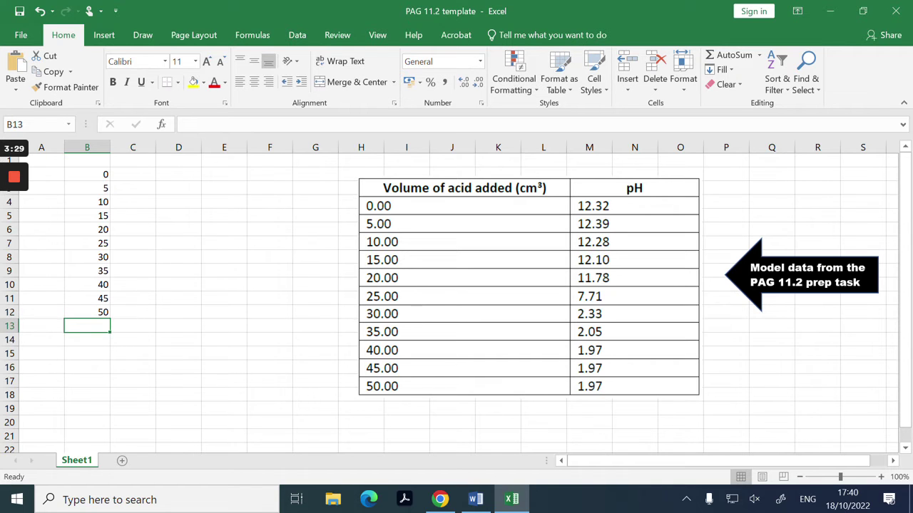
Go through the acid volumes in cells B2 to B12 one by one to review the entries.
{"action": "left_click", "coordinate": [87, 174]}
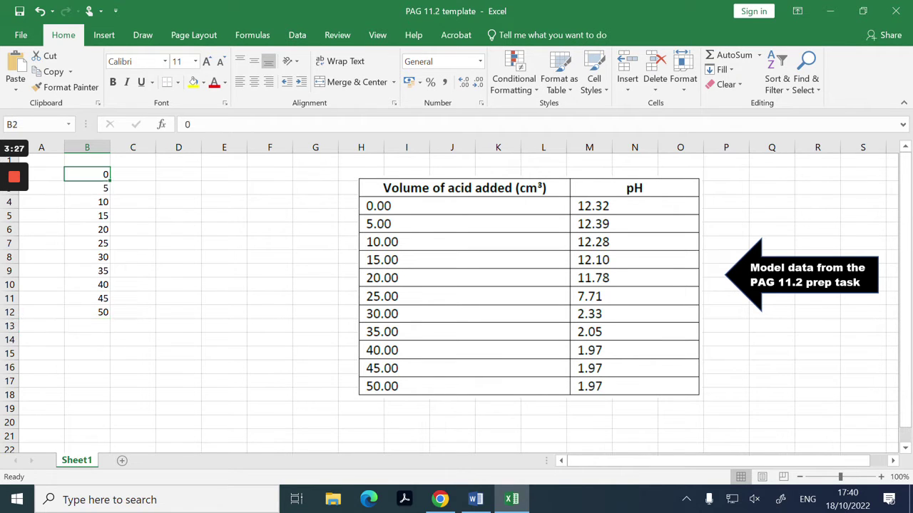
{"action": "left_click", "coordinate": [87, 187]}
{"action": "left_click", "coordinate": [87, 202]}
{"action": "left_click", "coordinate": [87, 215]}
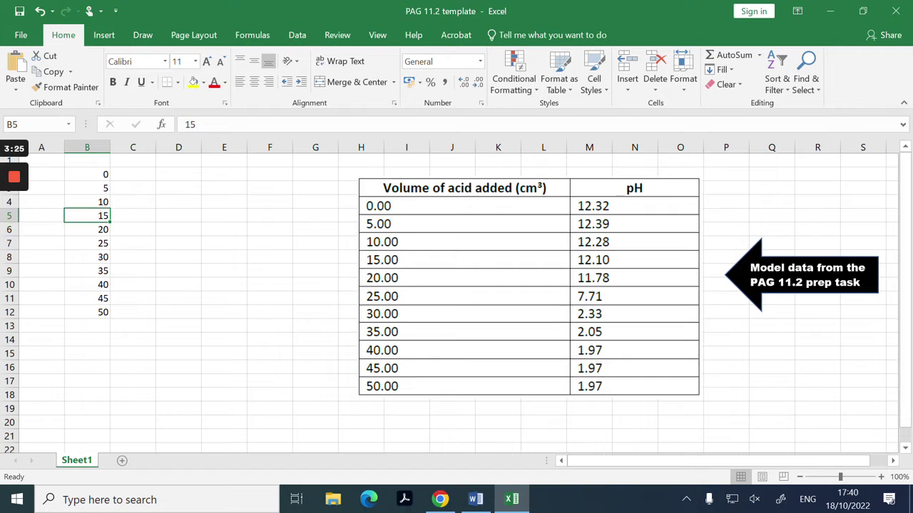
{"action": "left_click", "coordinate": [87, 229]}
{"action": "left_click", "coordinate": [87, 243]}
{"action": "left_click", "coordinate": [87, 257]}
{"action": "left_click", "coordinate": [87, 270]}
{"action": "left_click", "coordinate": [87, 284]}
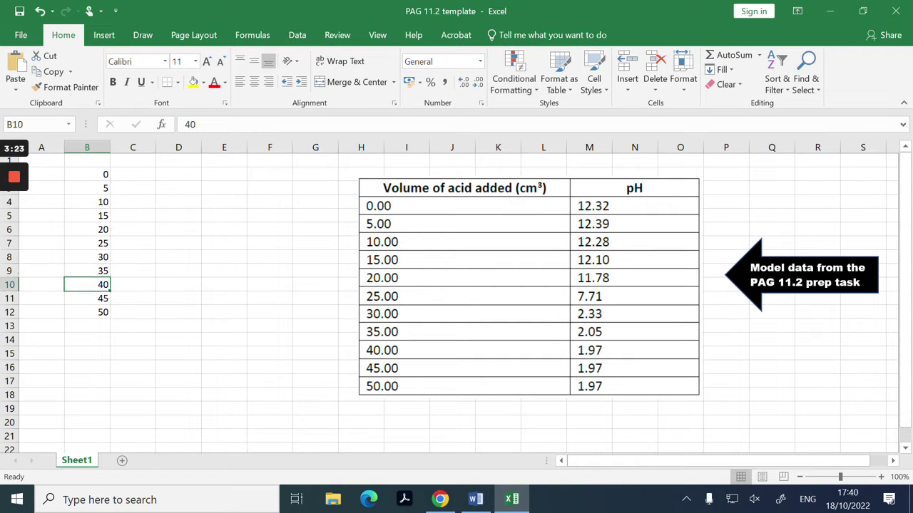
{"action": "left_click", "coordinate": [87, 298]}
{"action": "left_click", "coordinate": [87, 312]}
Enter the pH values 12.32 and 12.39 in cells C2 and C3, beside the first two volumes.
{"action": "left_click", "coordinate": [132, 312]}
{"action": "left_click", "coordinate": [133, 284]}
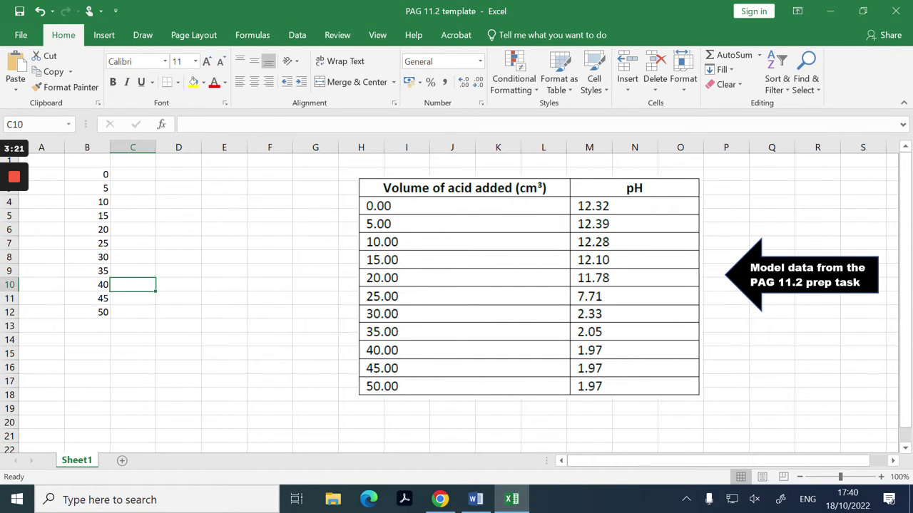
{"action": "left_click", "coordinate": [132, 243]}
{"action": "left_click", "coordinate": [133, 202]}
{"action": "left_click", "coordinate": [133, 174]}
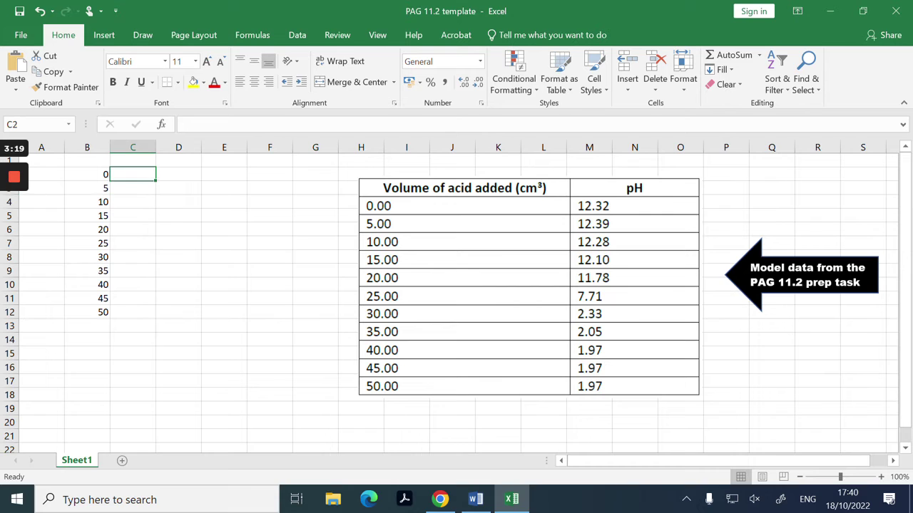
{"action": "type", "text": "12.32"}
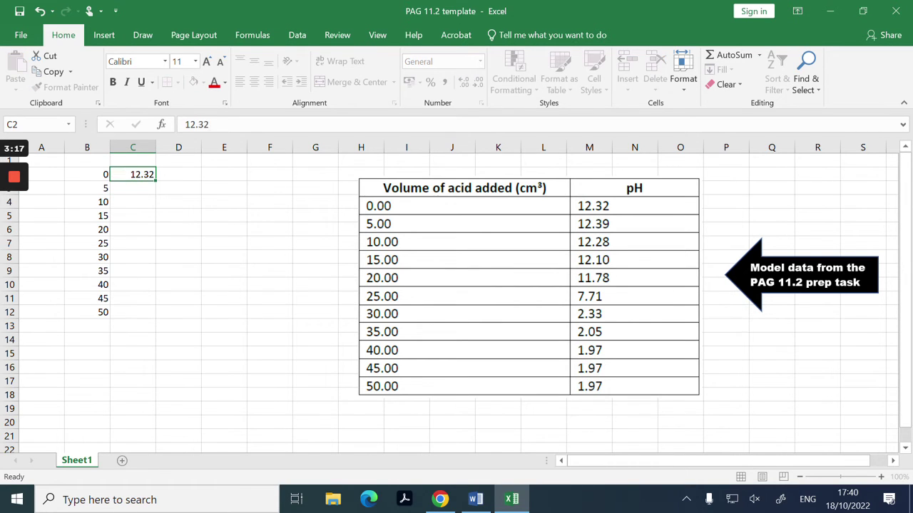
{"action": "key", "text": "Return"}
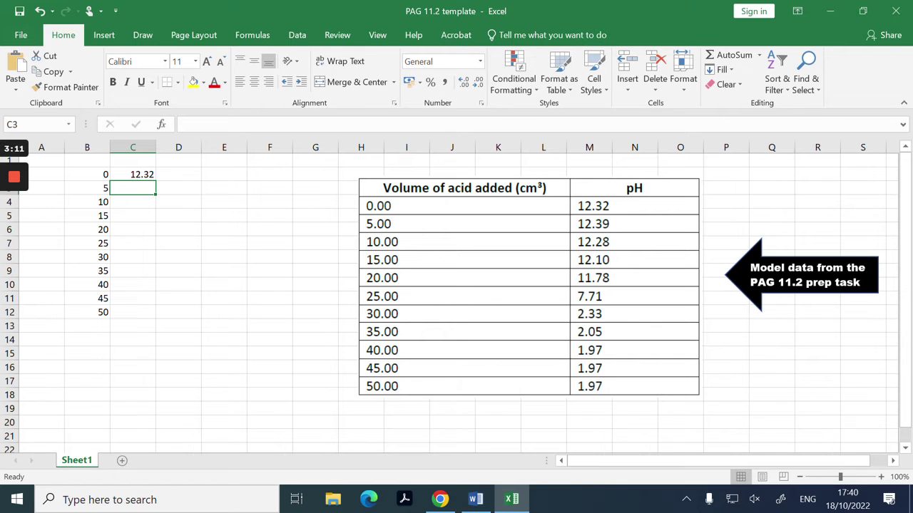
{"action": "type", "text": "12"}
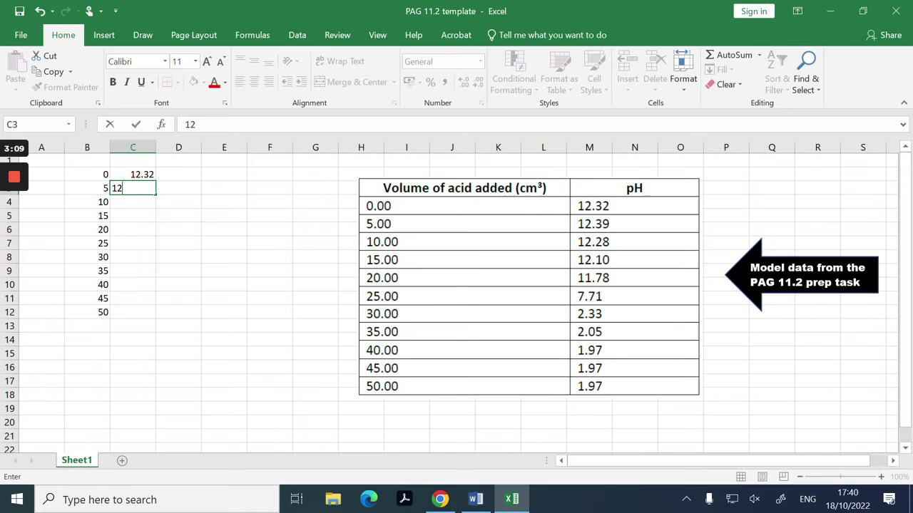
{"action": "type", "text": ".39"}
{"action": "key", "text": "Return"}
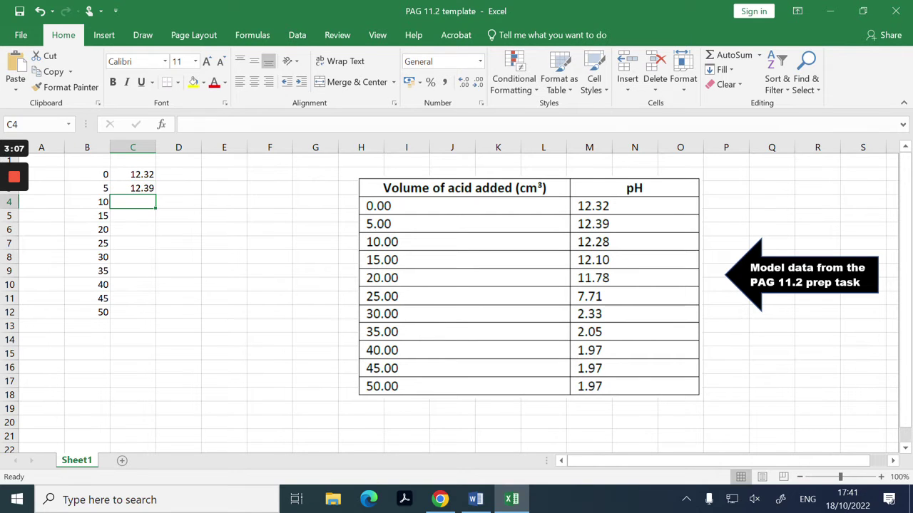
Continue the pH column with 12.28, 12.10 and 11.78 in cells C4 to C6.
{"action": "type", "text": "12.28"}
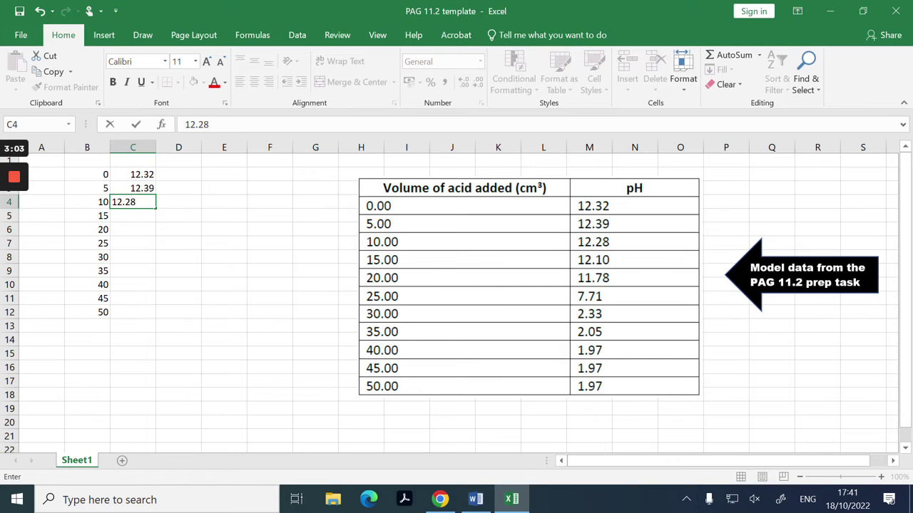
{"action": "key", "text": "Return"}
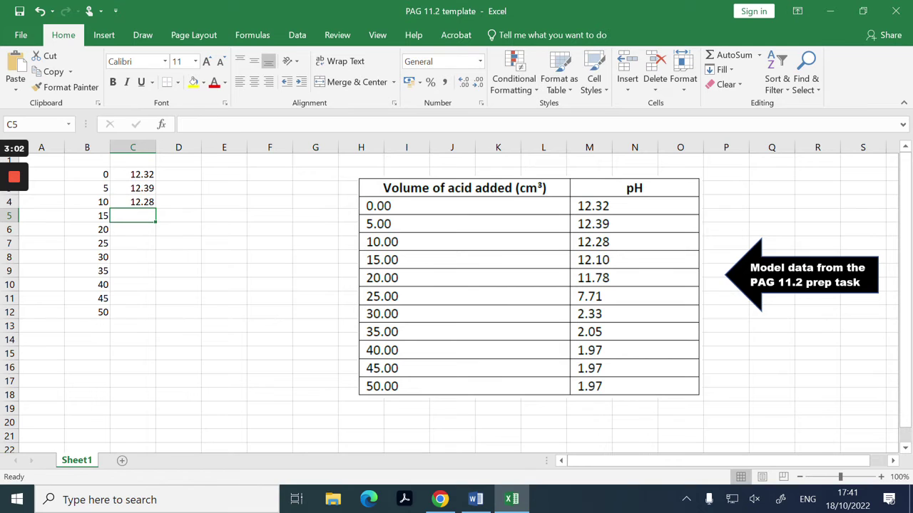
{"action": "type", "text": "12.10"}
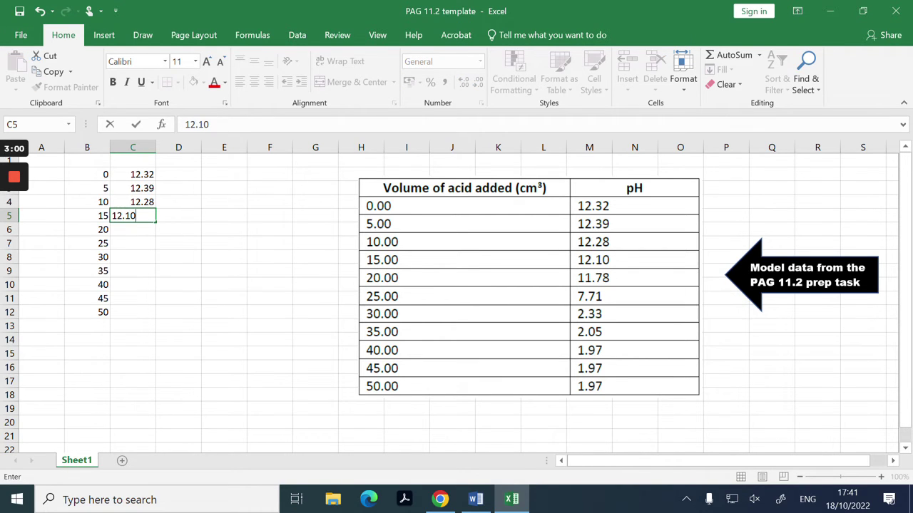
{"action": "key", "text": "Return"}
{"action": "type", "text": "11.78"}
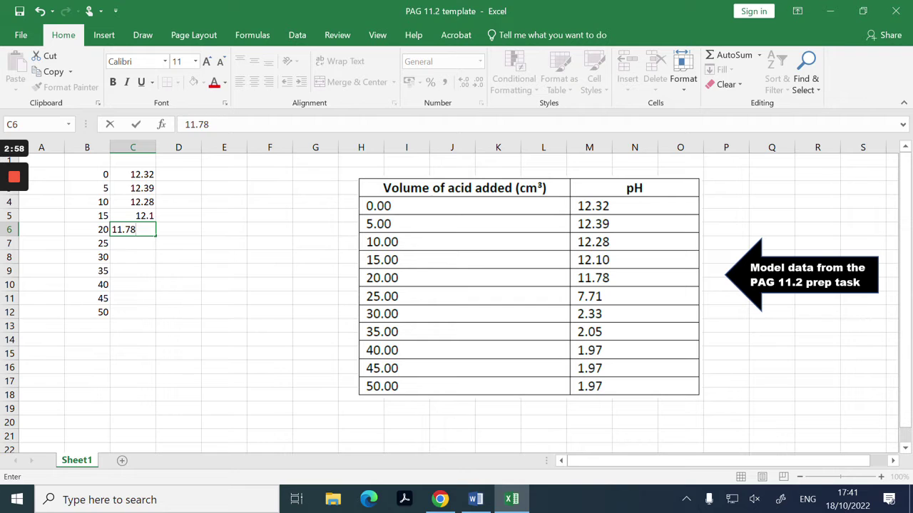
{"action": "key", "text": "Return"}
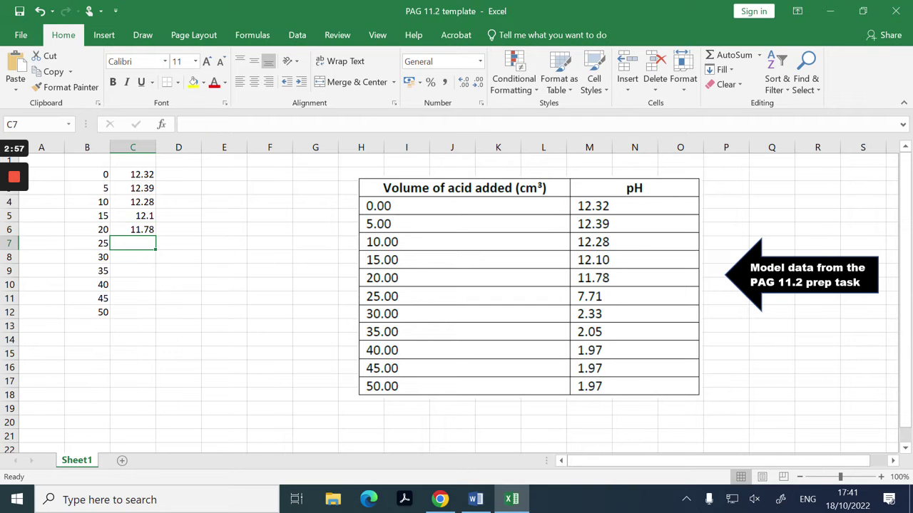
Enter the pH values 7.71, 2.33 and 2.05 in cells C7 to C9.
{"action": "type", "text": "7.7"}
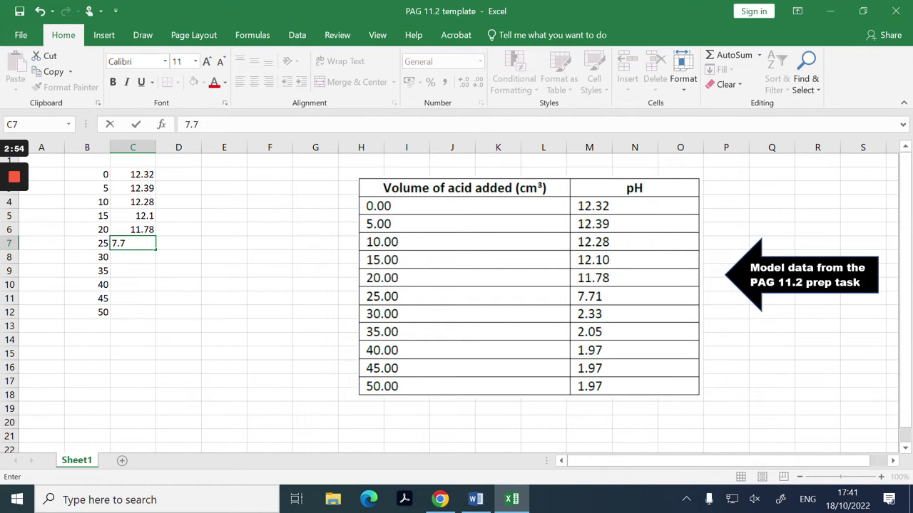
{"action": "type", "text": "1"}
{"action": "key", "text": "Return"}
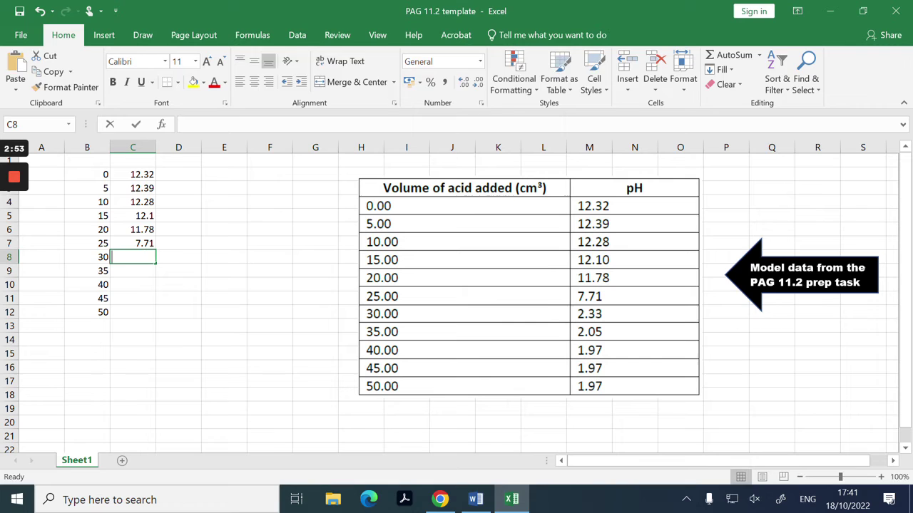
{"action": "type", "text": "2.33"}
{"action": "key", "text": "Return"}
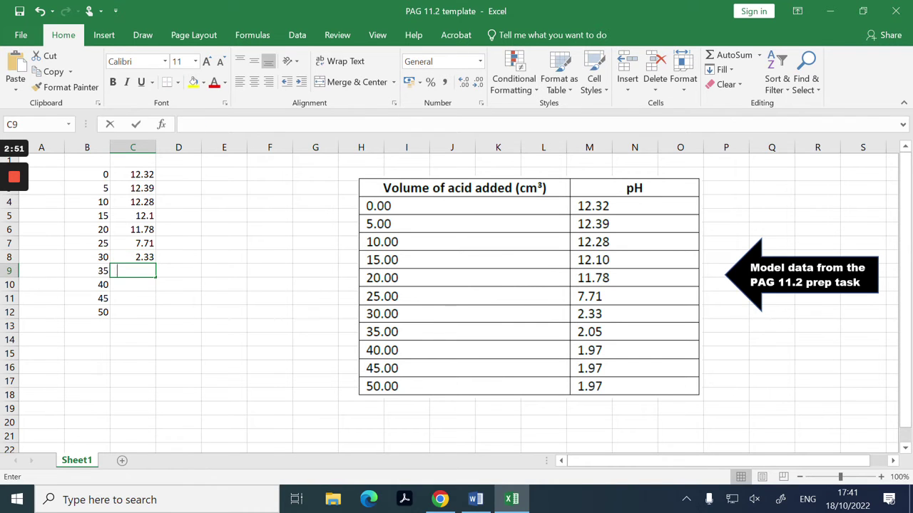
{"action": "type", "text": "2.05"}
{"action": "key", "text": "Return"}
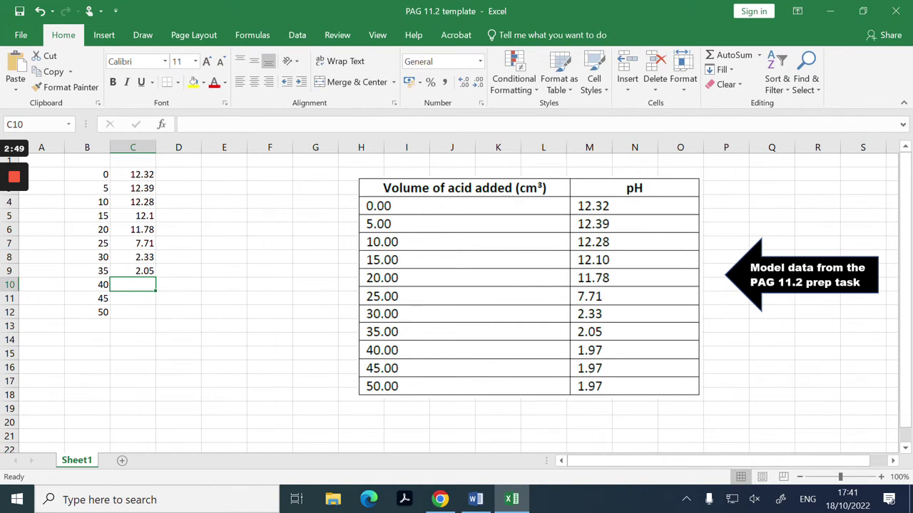
Complete the pH column by entering 1.97 in each of cells C10, C11 and C12.
{"action": "type", "text": "1.97"}
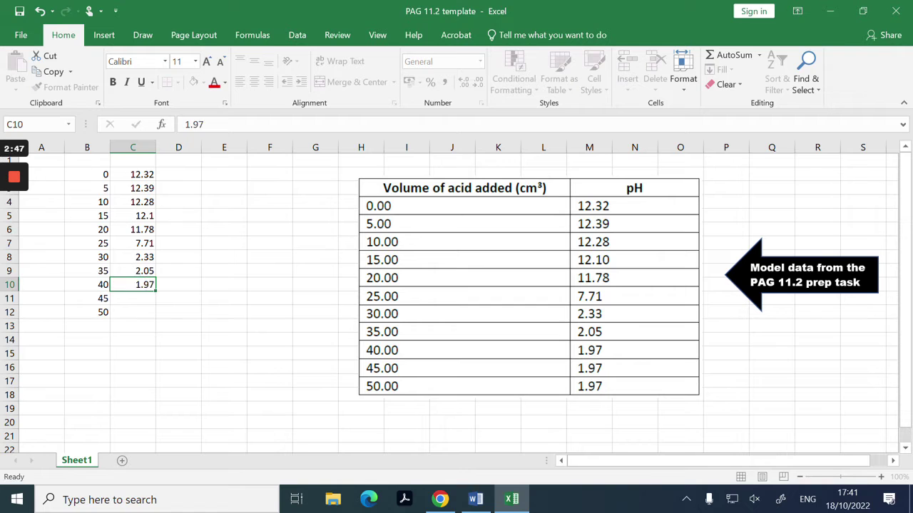
{"action": "key", "text": "Return"}
{"action": "type", "text": "1.97"}
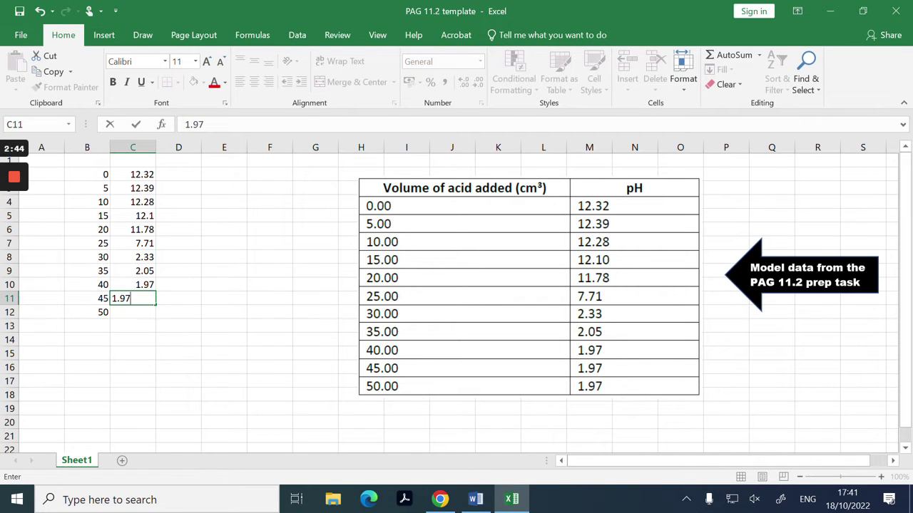
{"action": "key", "text": "Return"}
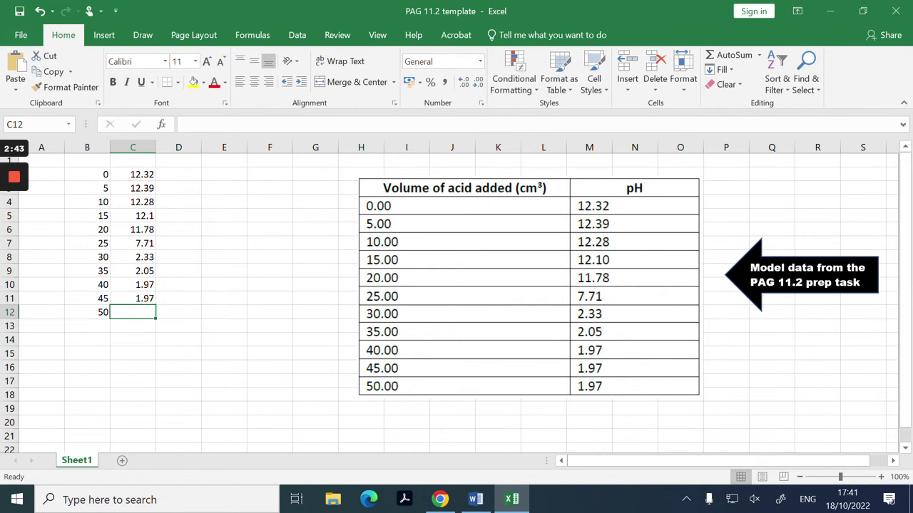
{"action": "type", "text": "1.97"}
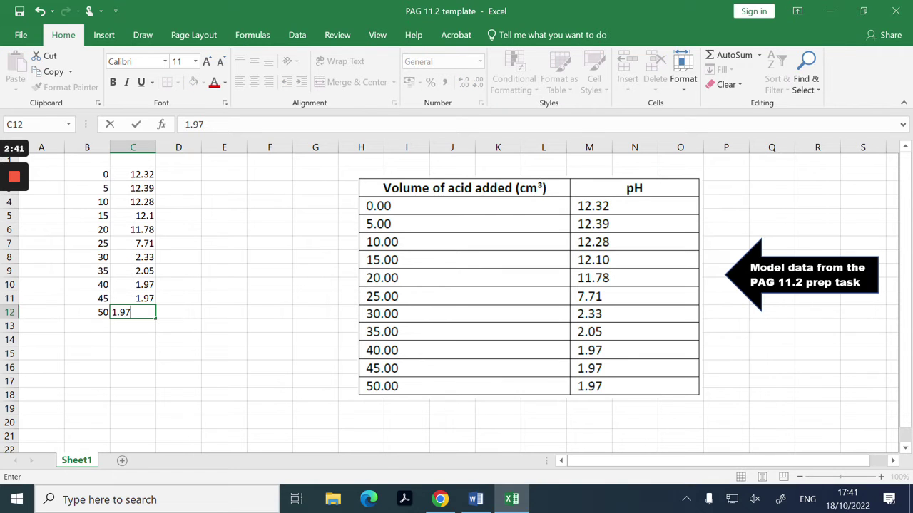
{"action": "left_click", "coordinate": [132, 339]}
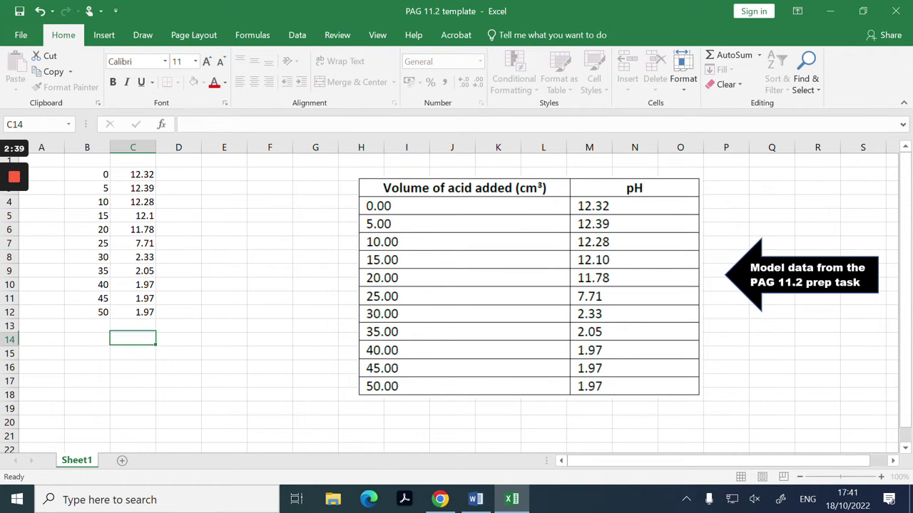
Insert a markers-only scatter chart of the data in B2:C12 and move the chart closer to the data columns.
{"action": "left_click", "coordinate": [87, 202]}
{"action": "left_click", "coordinate": [87, 174]}
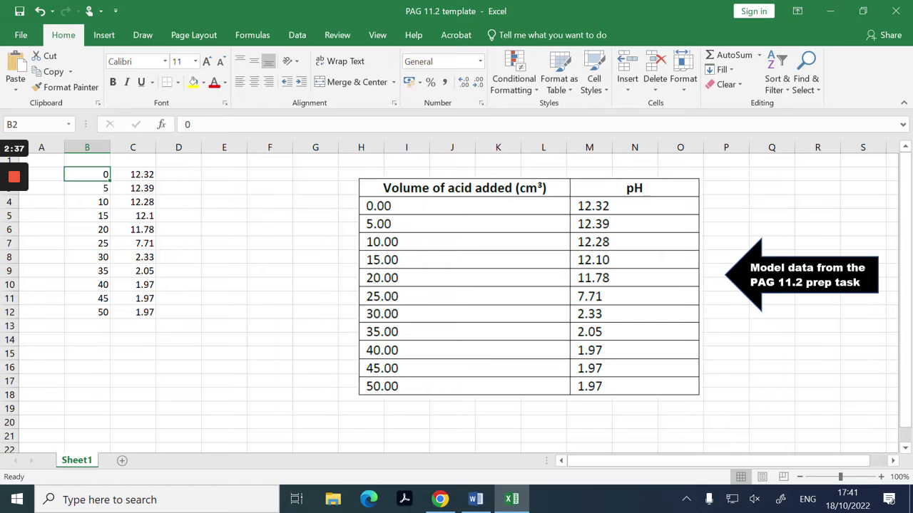
{"action": "left_click_drag", "start_coordinate": [87, 174], "coordinate": [133, 312]}
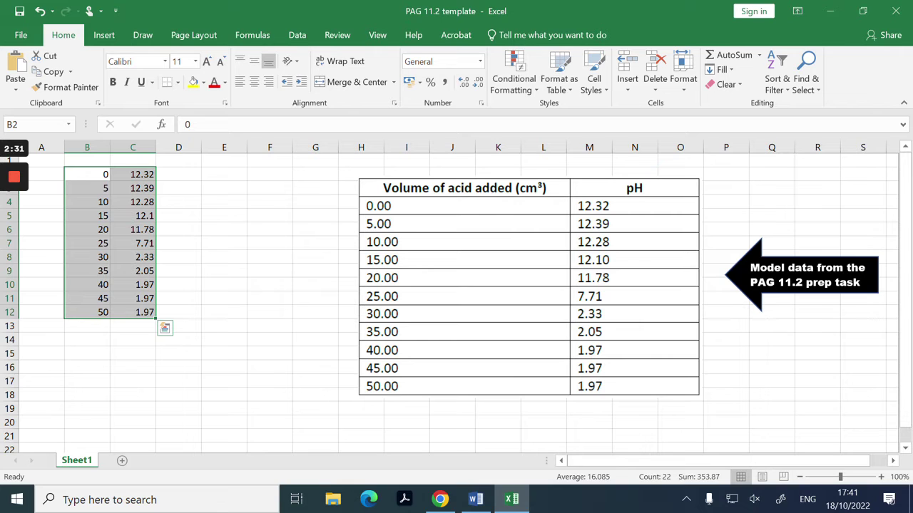
{"action": "left_click", "coordinate": [107, 37]}
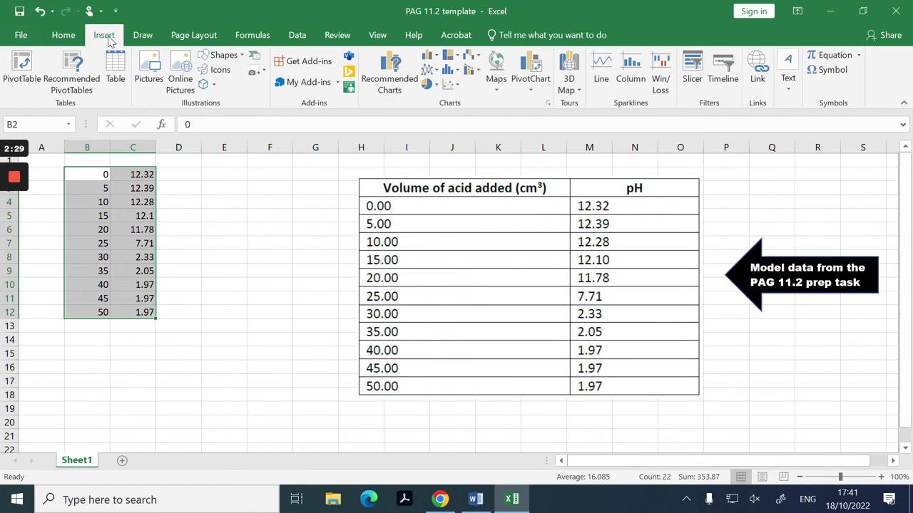
{"action": "left_click", "coordinate": [449, 87]}
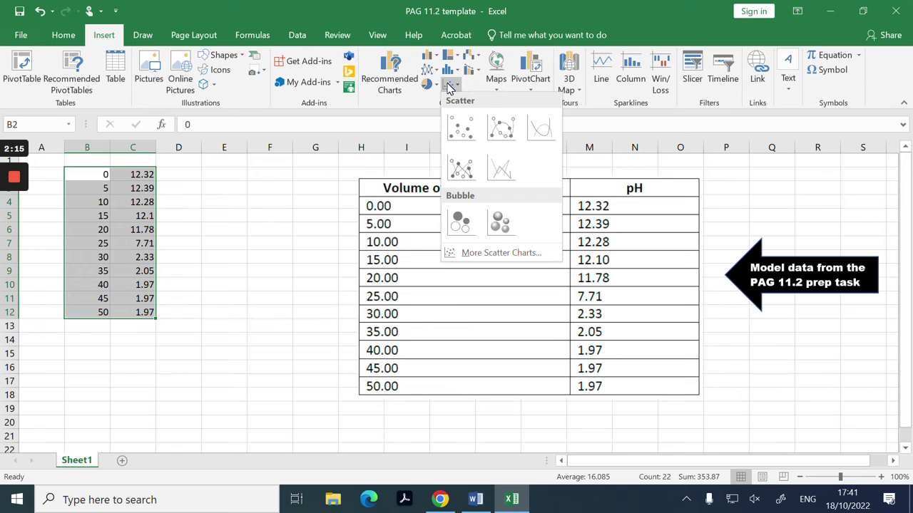
{"action": "left_click", "coordinate": [461, 127]}
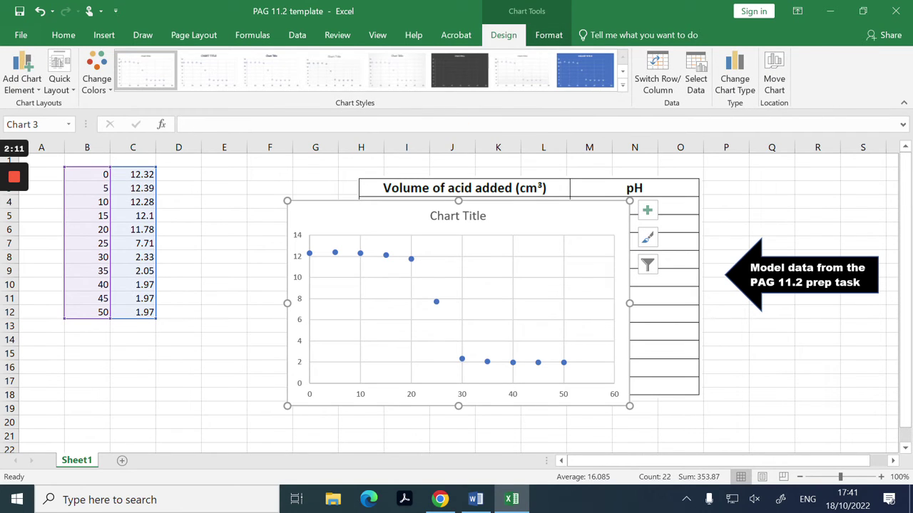
{"action": "left_click_drag", "start_coordinate": [343, 214], "coordinate": [281, 199]}
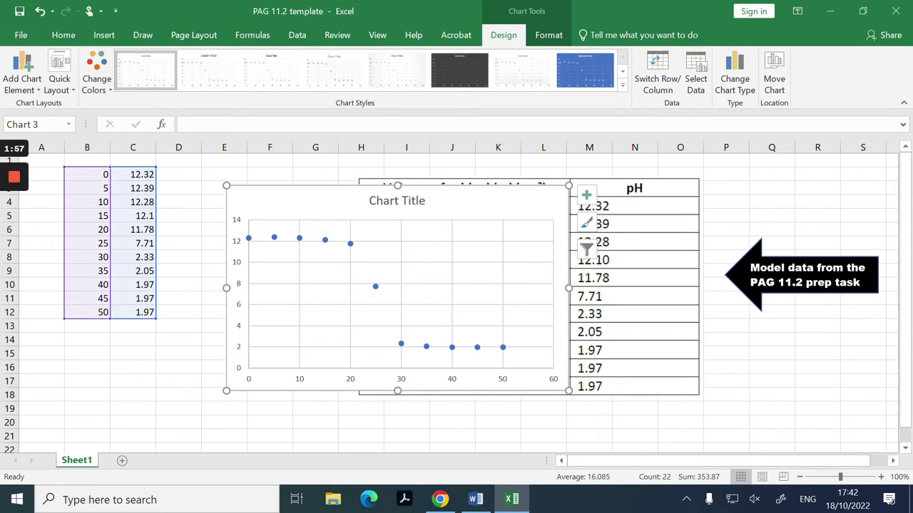
Copy the whole scatter chart, switch to the Word document and paste it below the titration curve images.
{"action": "right_click", "coordinate": [397, 223]}
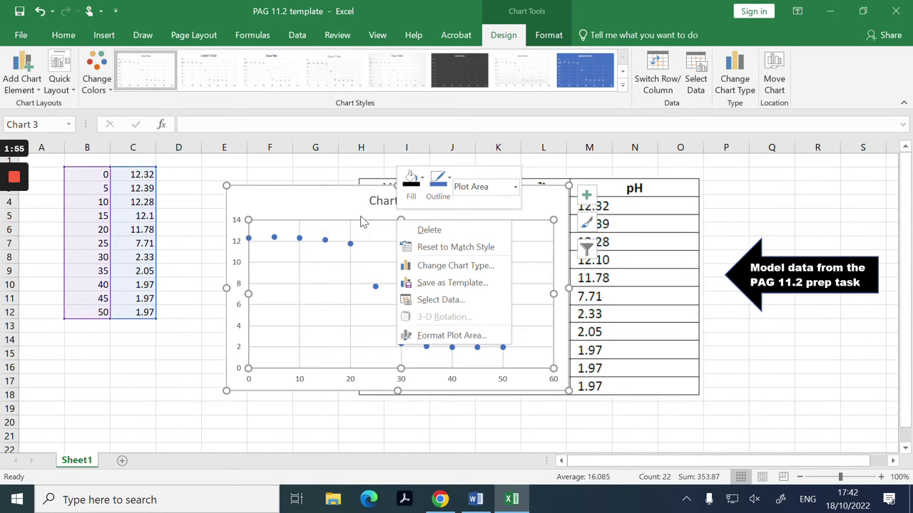
{"action": "key", "text": "Escape"}
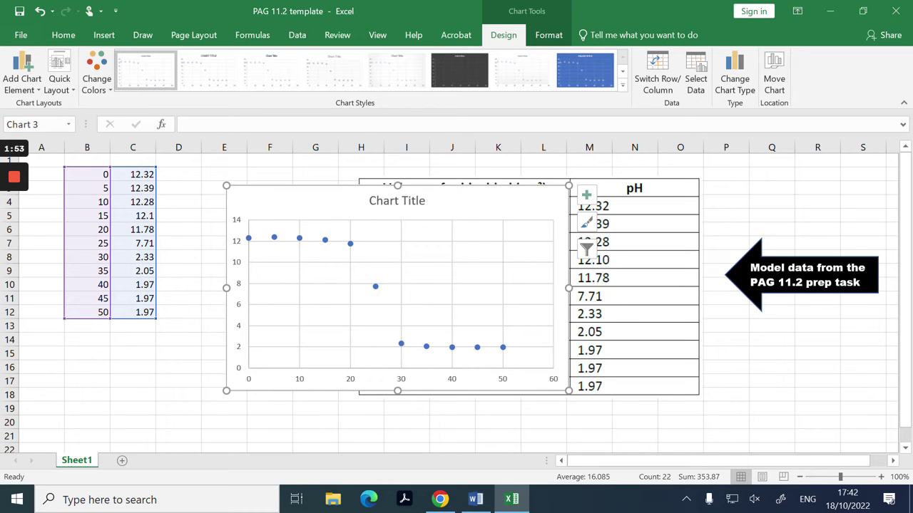
{"action": "right_click", "coordinate": [350, 189]}
{"action": "left_click", "coordinate": [362, 186]}
{"action": "left_click", "coordinate": [475, 500]}
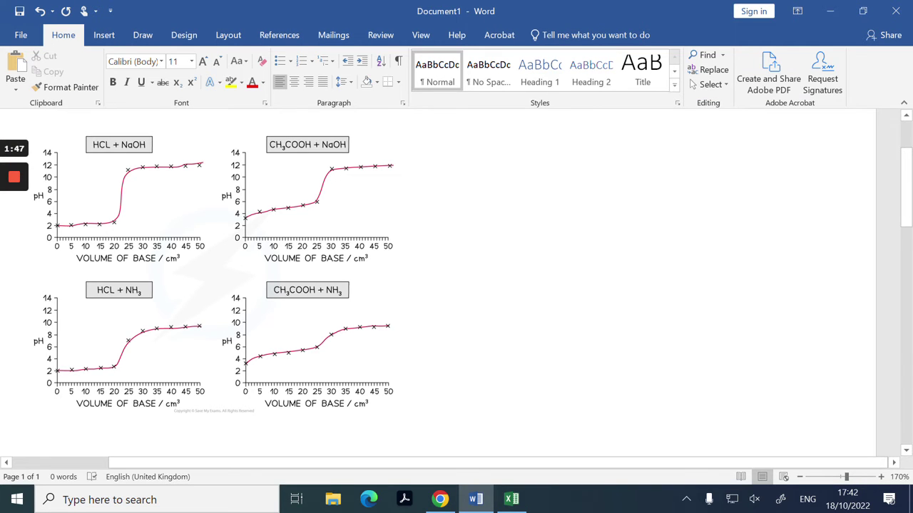
{"action": "right_click", "coordinate": [547, 396]}
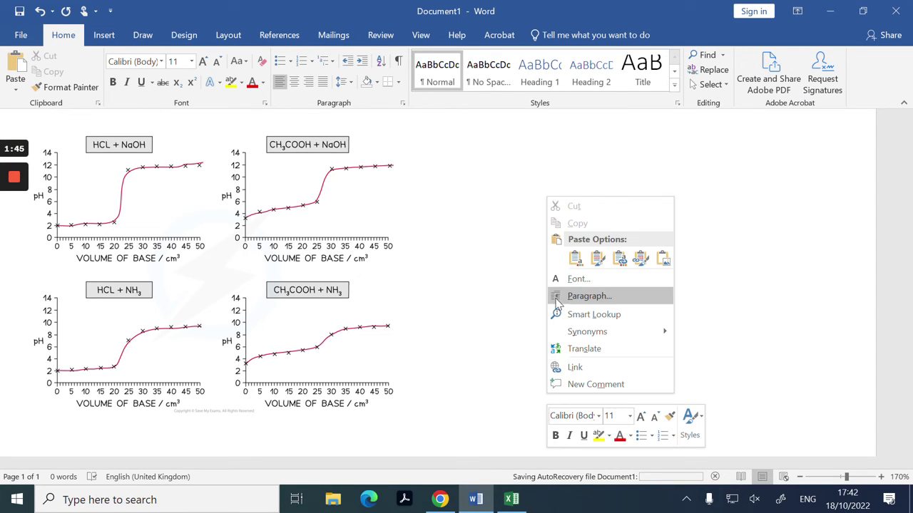
{"action": "left_click", "coordinate": [575, 258]}
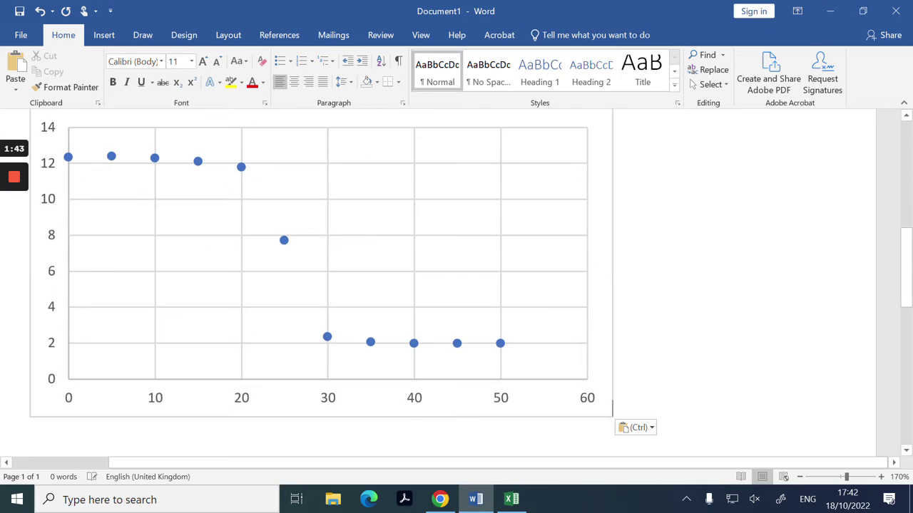
Add axis titles to the pasted scatter chart in the document.
{"action": "left_click_drag", "start_coordinate": [907, 246], "coordinate": [910, 281]}
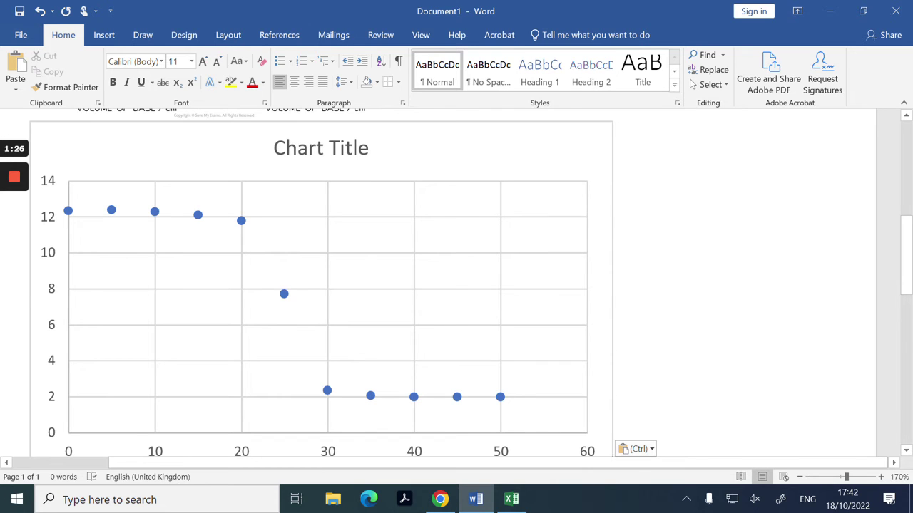
{"action": "left_click", "coordinate": [563, 215]}
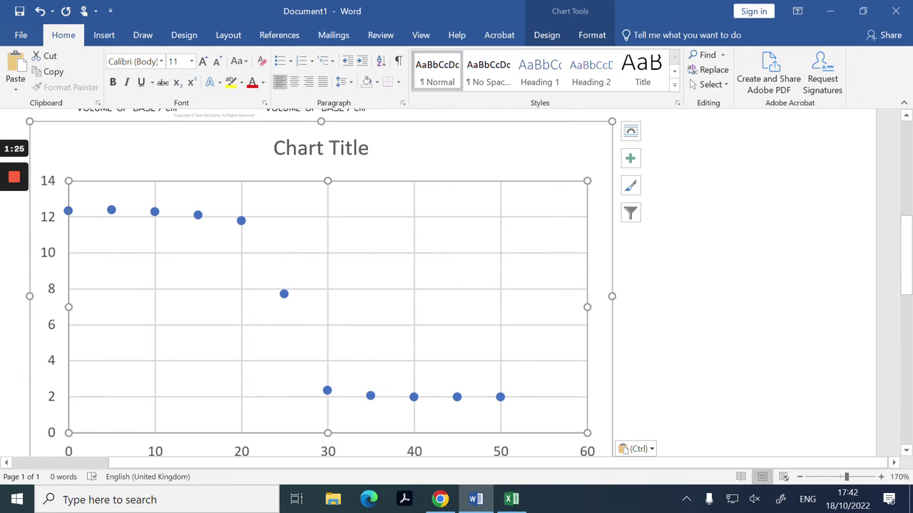
{"action": "left_click", "coordinate": [630, 161]}
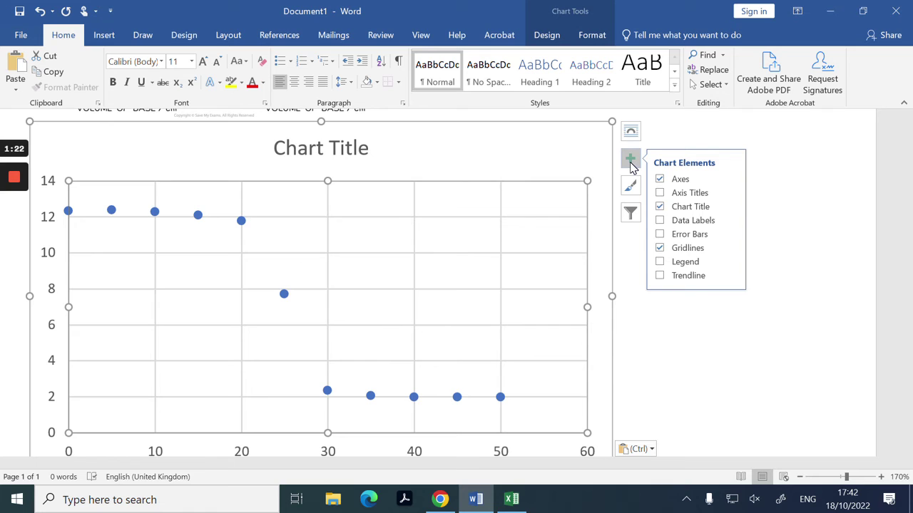
{"action": "left_click", "coordinate": [660, 193]}
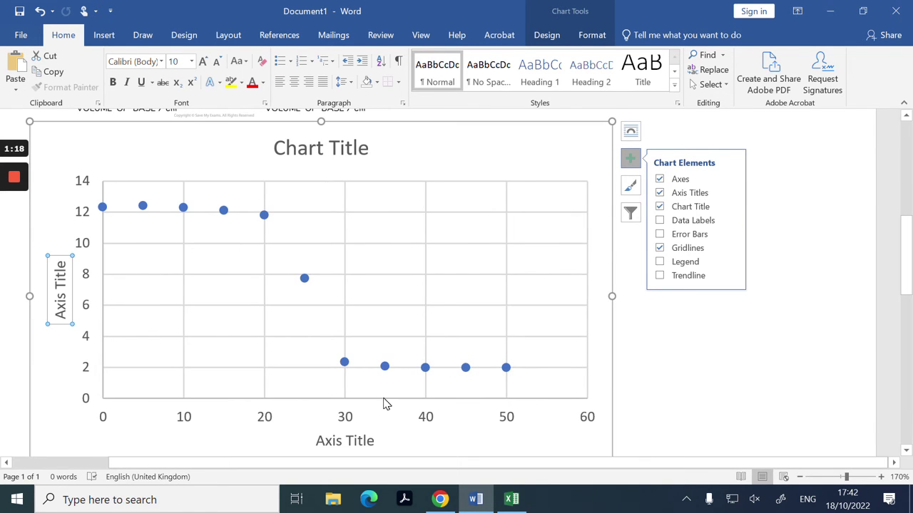
Replace the horizontal axis title's placeholder text with "Volume of acid added (cm3)".
{"action": "left_click", "coordinate": [370, 441]}
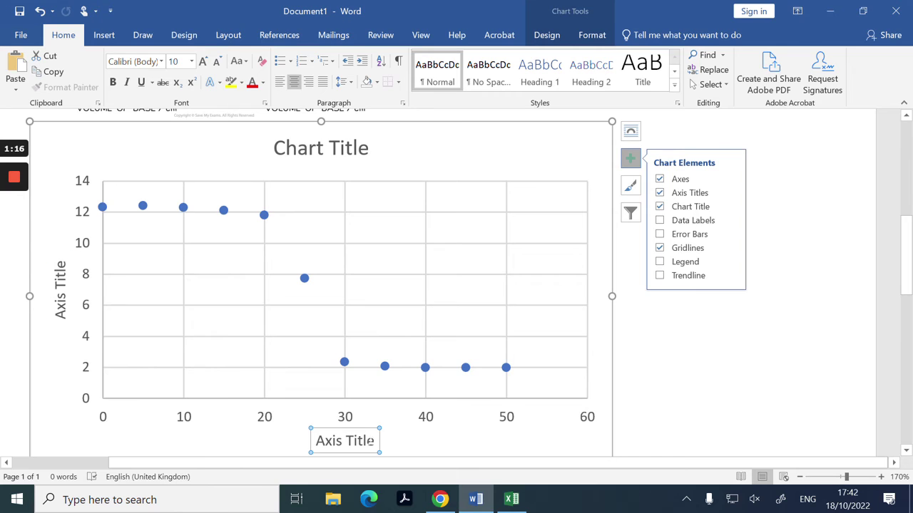
{"action": "triple_click", "coordinate": [370, 442]}
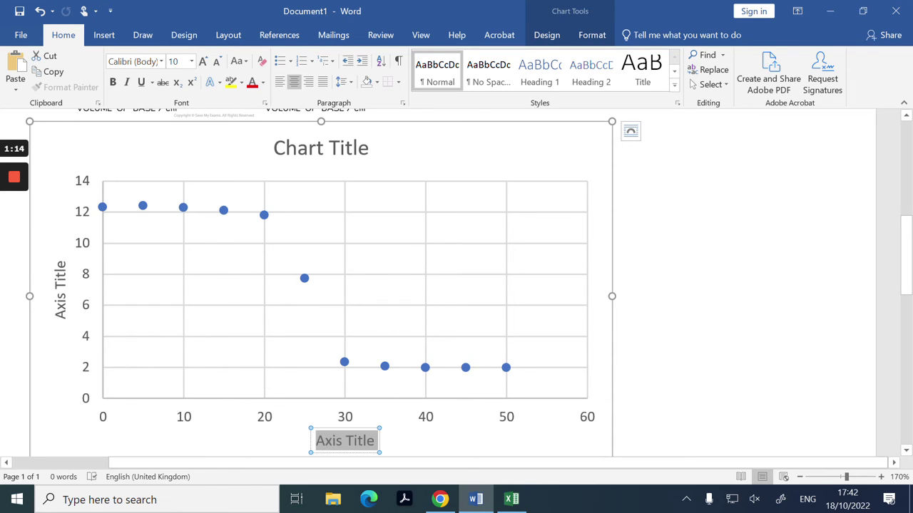
{"action": "type", "text": "Volume of acid"}
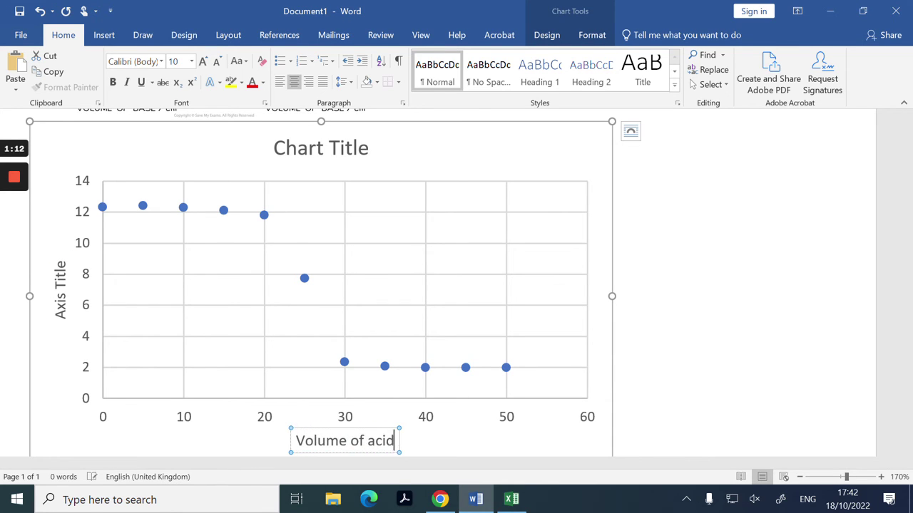
{"action": "type", "text": " added"}
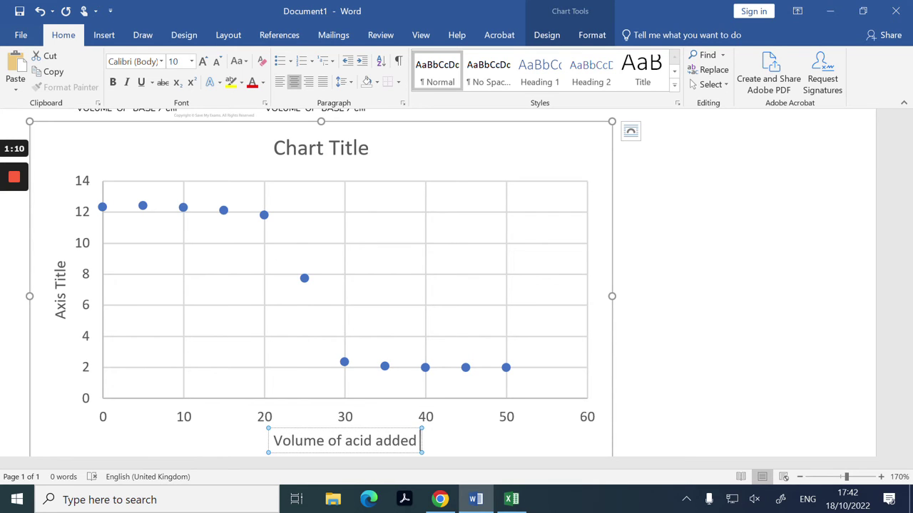
{"action": "type", "text": " (cm"}
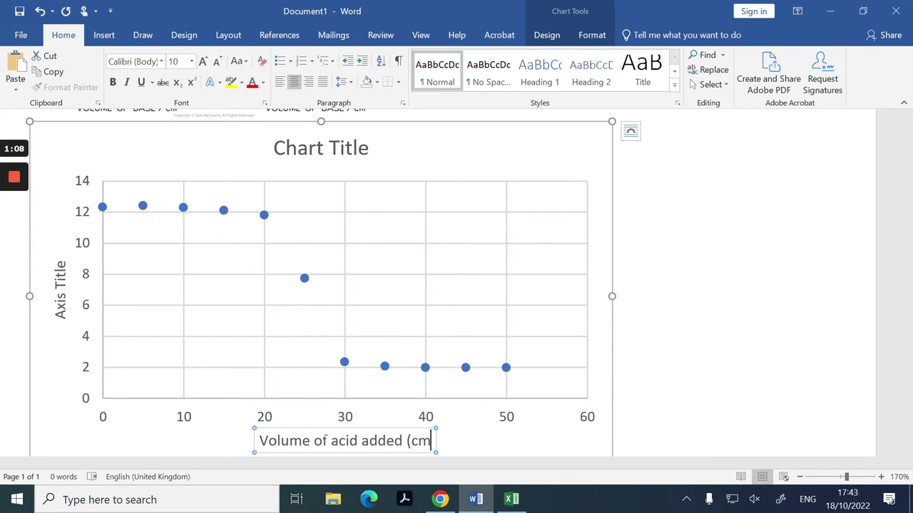
{"action": "type", "text": "3)"}
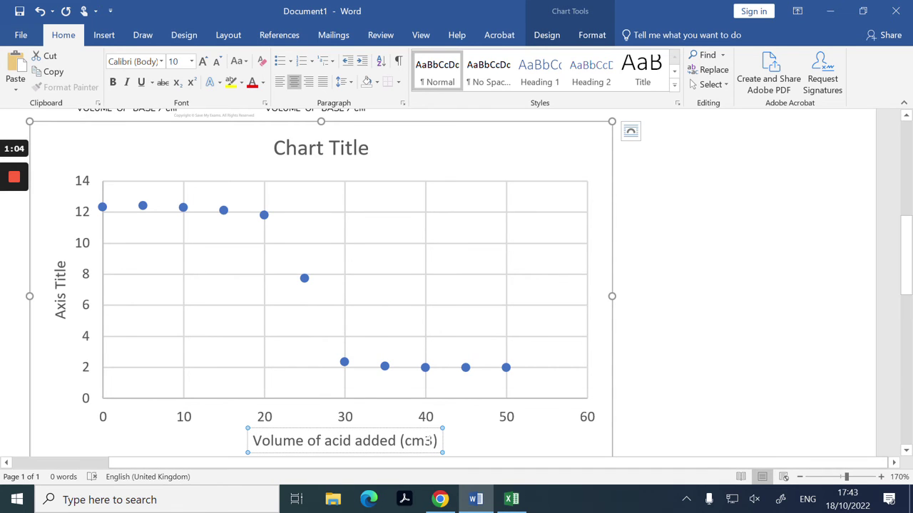
Format the 3 in the horizontal axis title's "(cm3)" as superscript.
{"action": "left_click", "coordinate": [426, 441]}
{"action": "left_click_drag", "start_coordinate": [426, 441], "coordinate": [433, 442]}
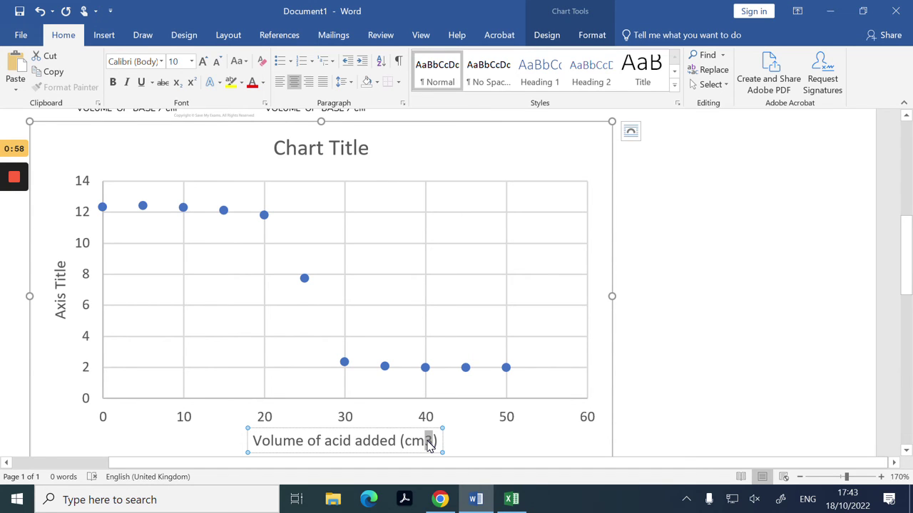
{"action": "key", "text": "ctrl+shift+equal"}
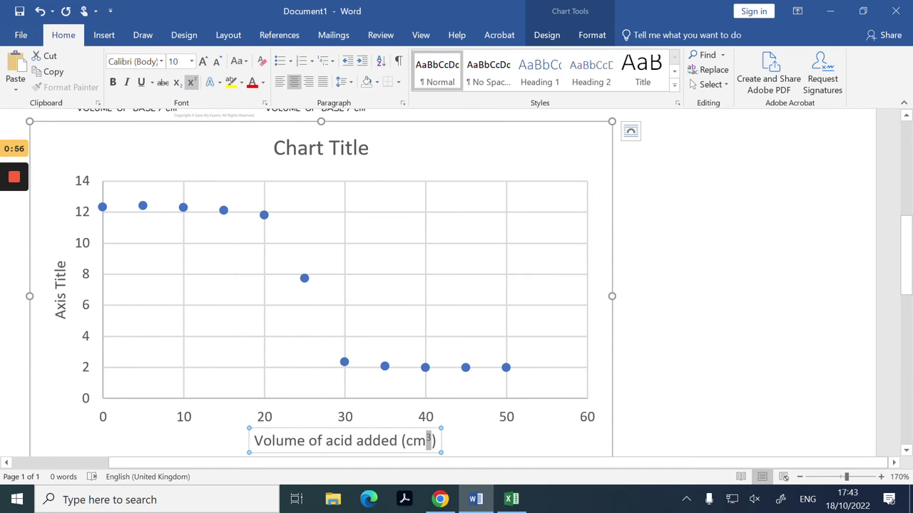
{"action": "key", "text": "Escape"}
{"action": "key", "text": "Escape"}
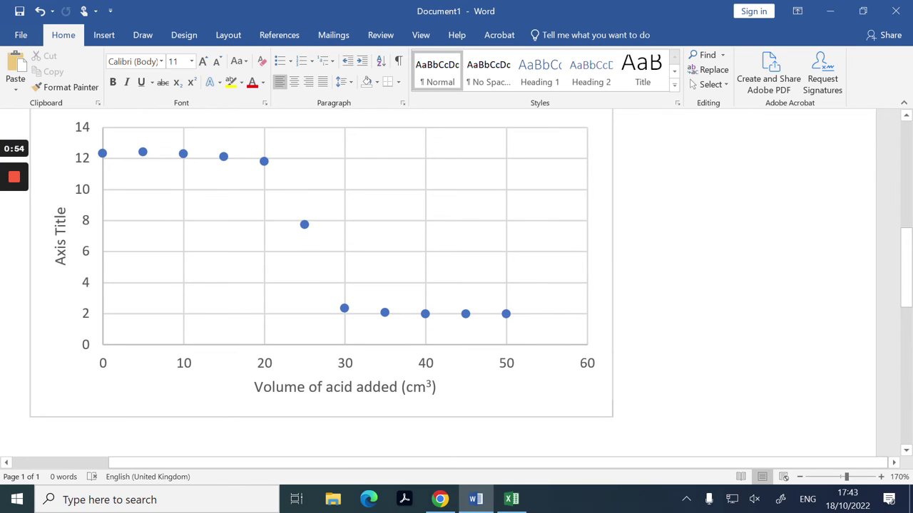
Replace the vertical axis title's placeholder text with "pH".
{"action": "left_click", "coordinate": [61, 235]}
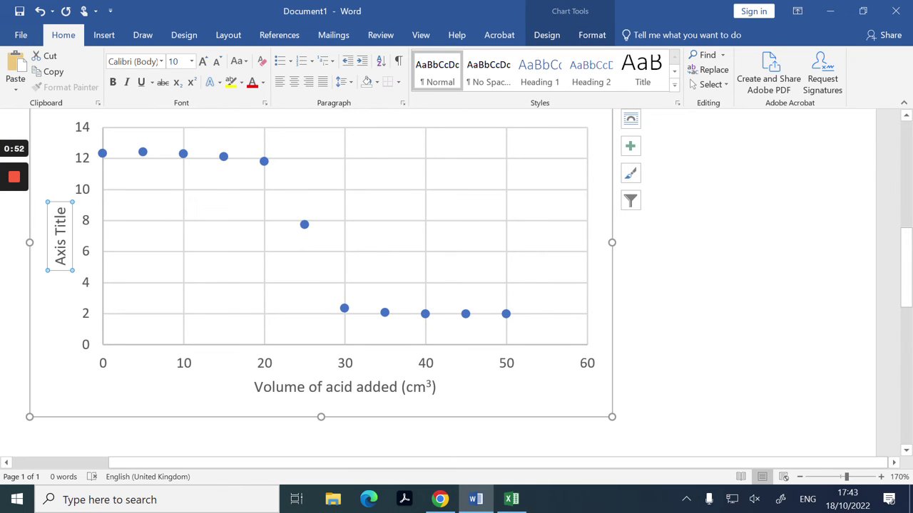
{"action": "type", "text": "pH"}
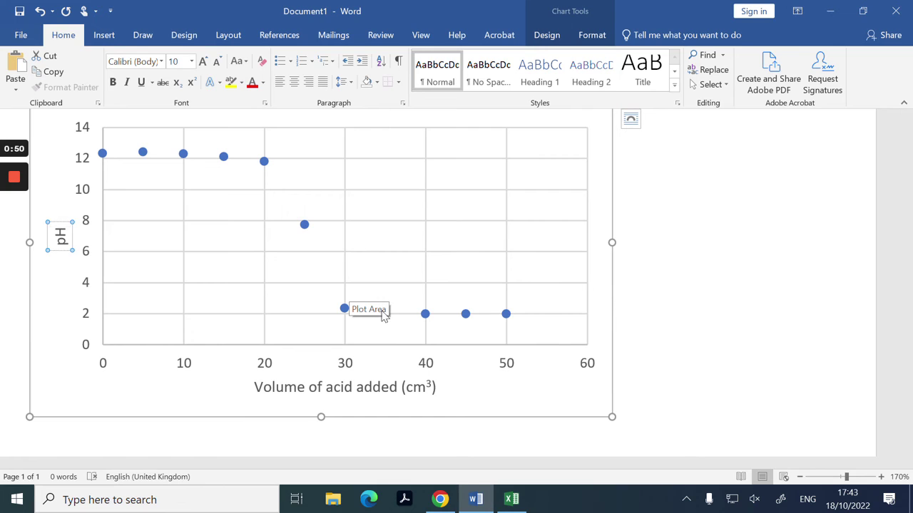
{"action": "key", "text": "Escape"}
{"action": "key", "text": "Escape"}
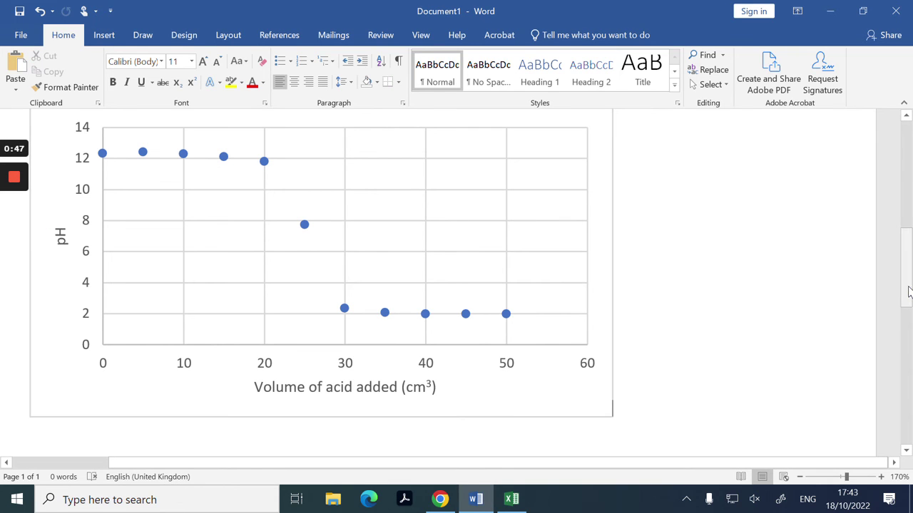
Replace the chart title's placeholder text with "Volume of acid added (cm3) vs pH".
{"action": "scroll", "coordinate": [321, 285], "scroll_direction": "up", "scroll_amount": 2}
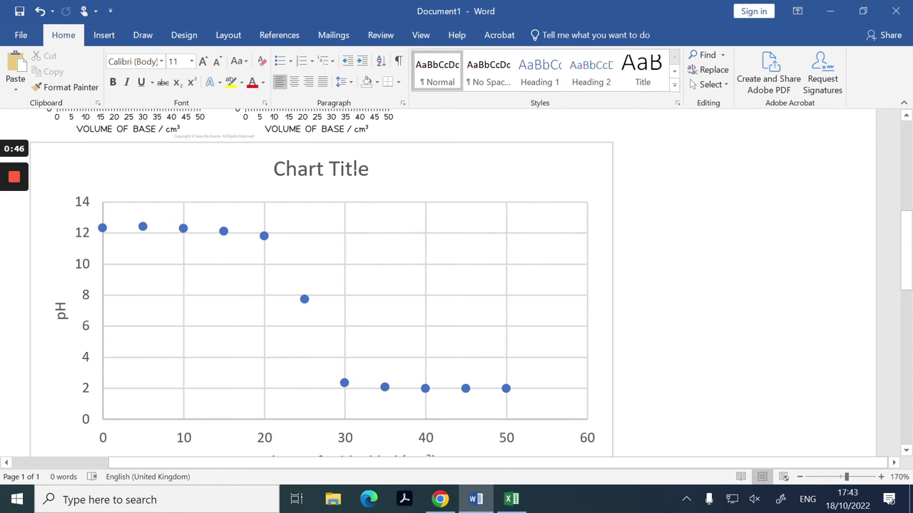
{"action": "left_click", "coordinate": [321, 169]}
{"action": "triple_click", "coordinate": [321, 169]}
{"action": "type", "text": "V"}
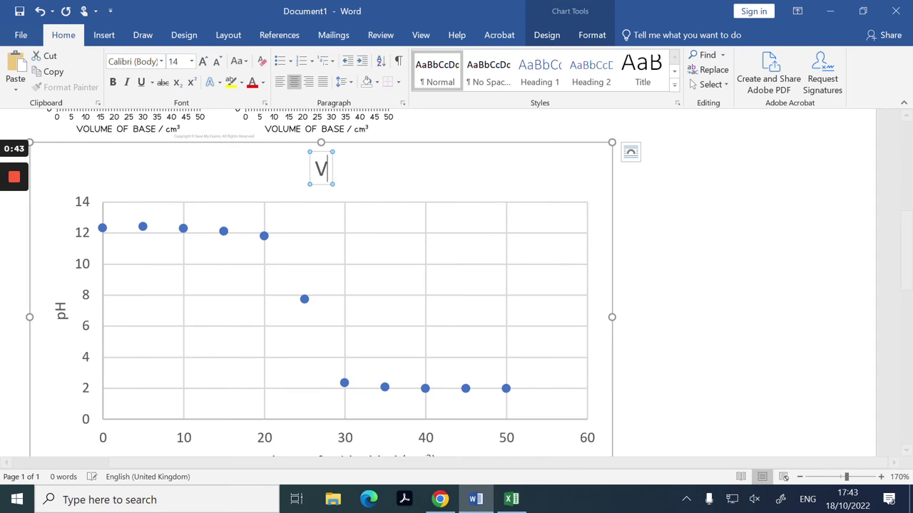
{"action": "type", "text": "olume of acid"}
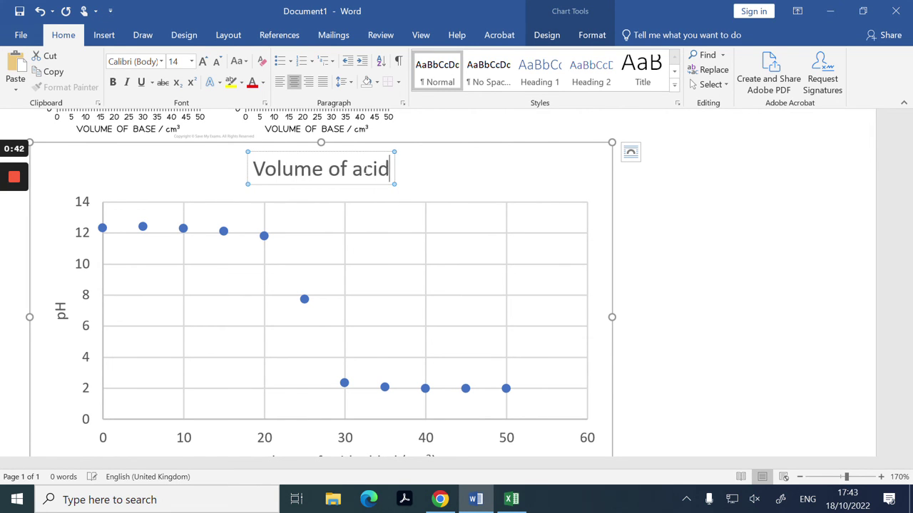
{"action": "type", "text": " added ("}
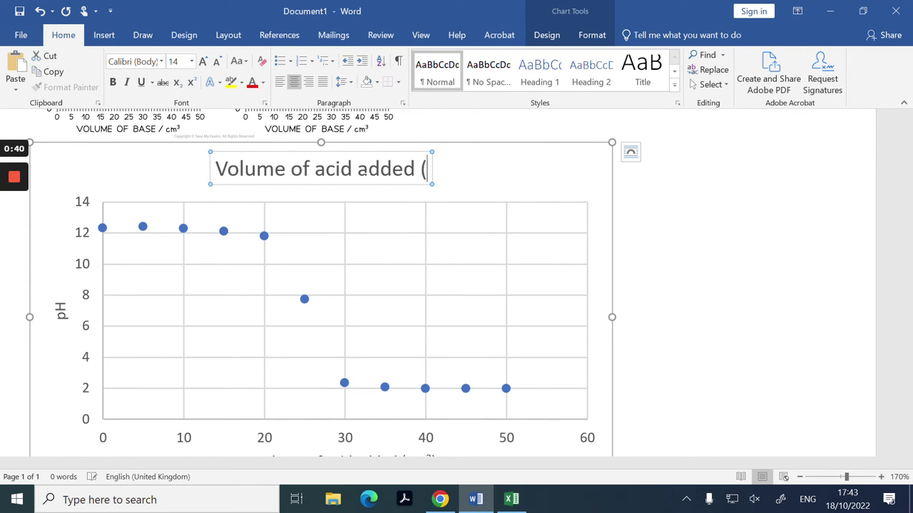
{"action": "type", "text": "cm3) vs"}
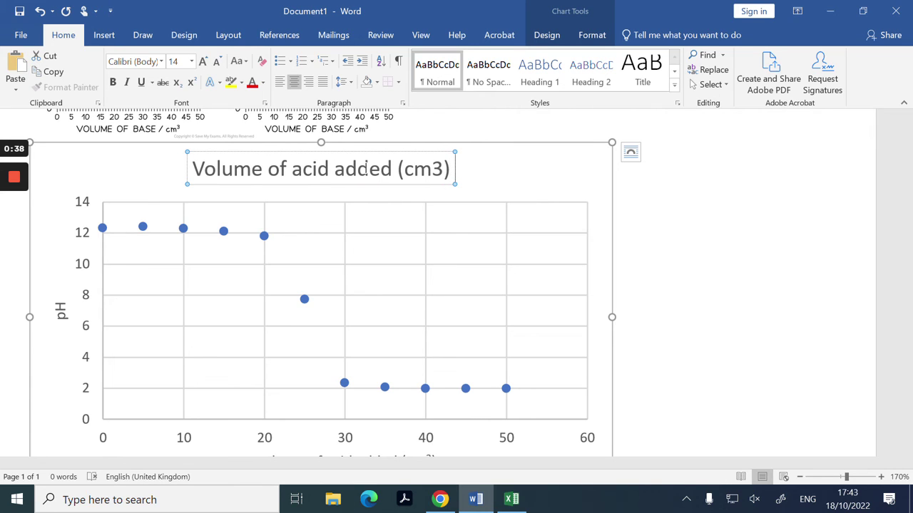
{"action": "type", "text": " pH"}
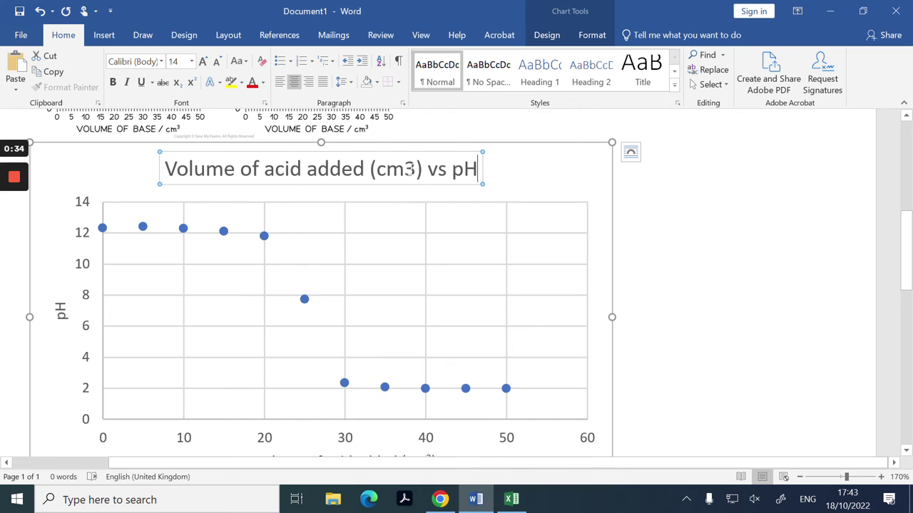
Format the 3 in the chart title's "(cm3)" as superscript.
{"action": "left_click_drag", "start_coordinate": [416, 170], "coordinate": [405, 170]}
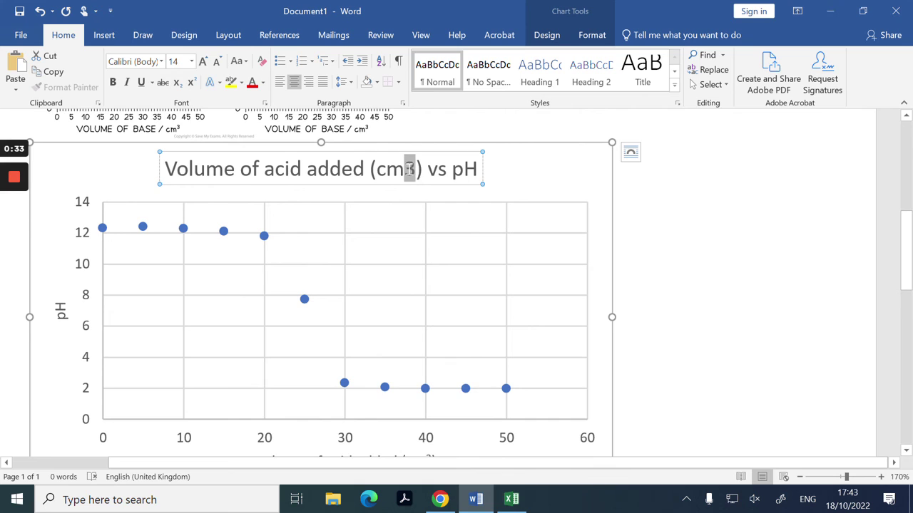
{"action": "left_click", "coordinate": [194, 85]}
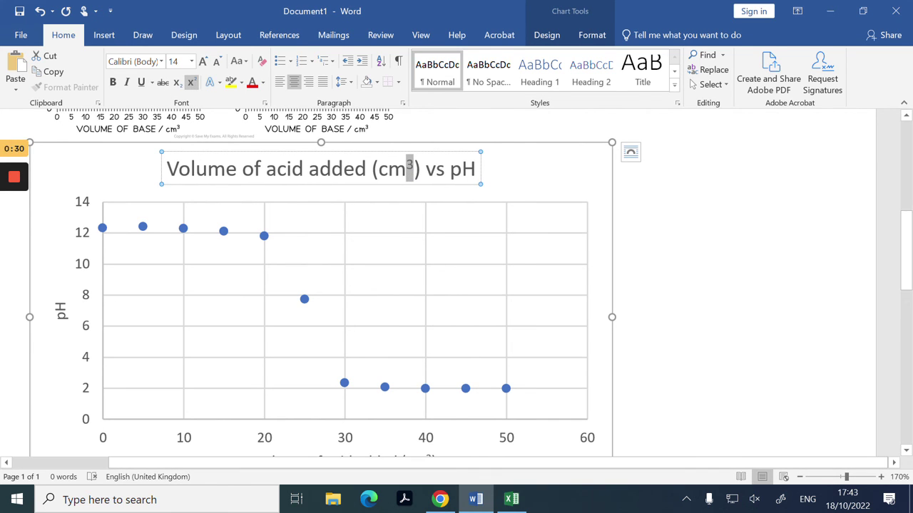
{"action": "key", "text": "Escape"}
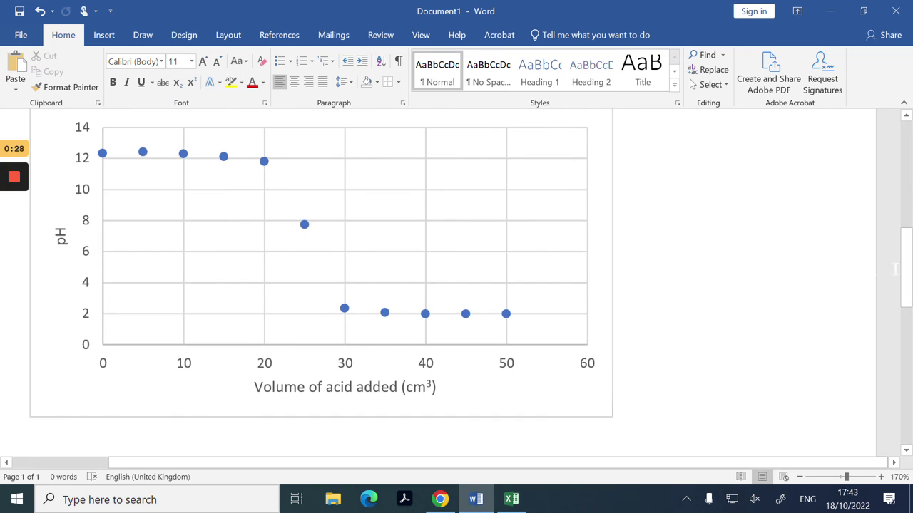
{"action": "left_click_drag", "start_coordinate": [910, 273], "coordinate": [910, 263]}
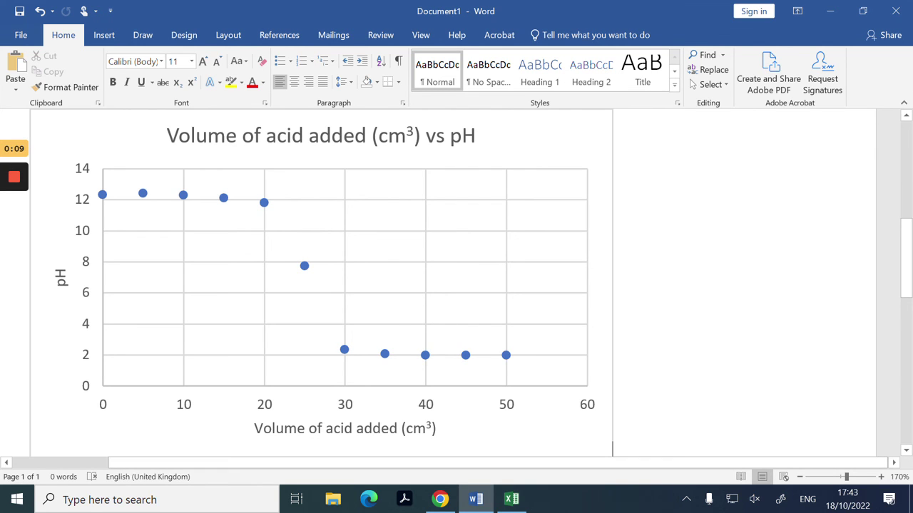
{"action": "mouse_move", "coordinate": [437, 503]}
{"action": "mouse_move", "coordinate": [17, 181]}
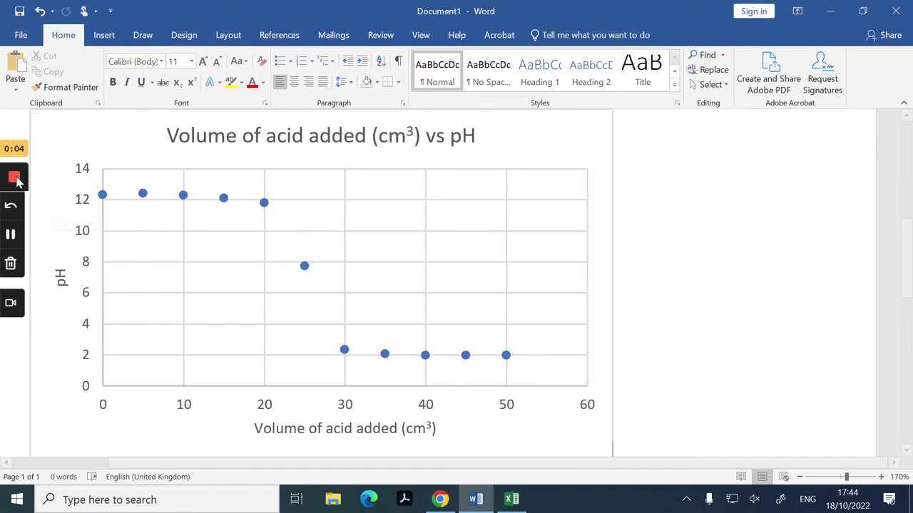